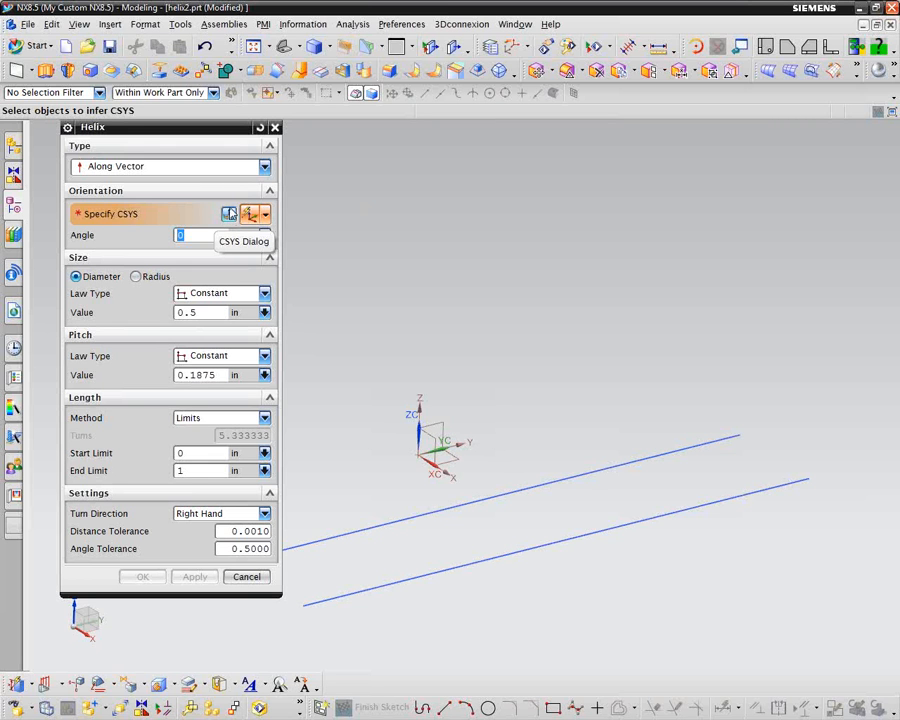
Specify the helix coordinate system using the dynamic type referenced to the WCS at the origin.
click(229, 217)
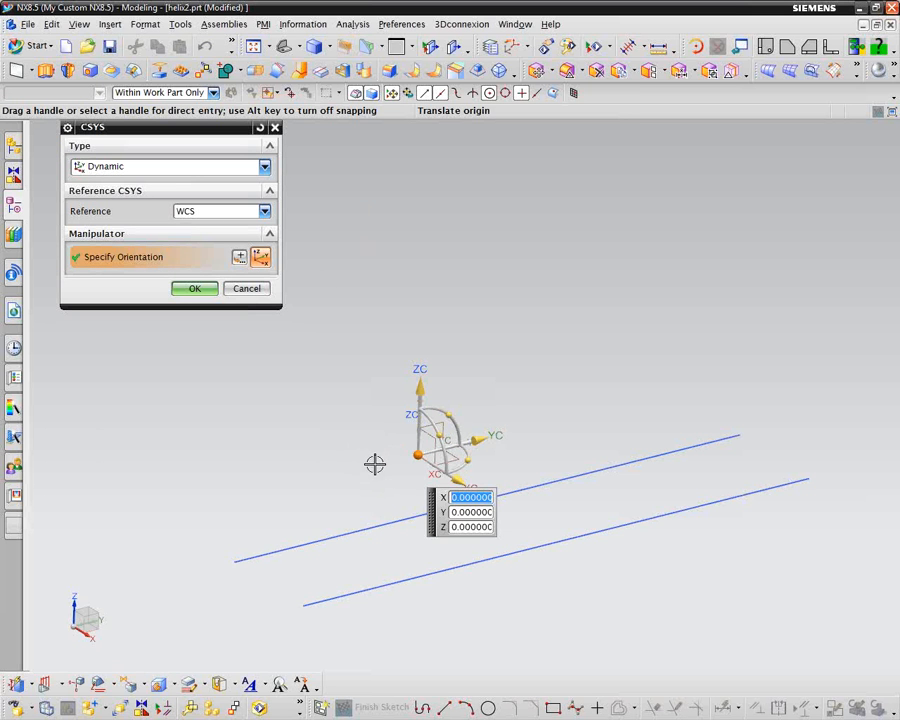
middle_drag(371, 461, 362, 455)
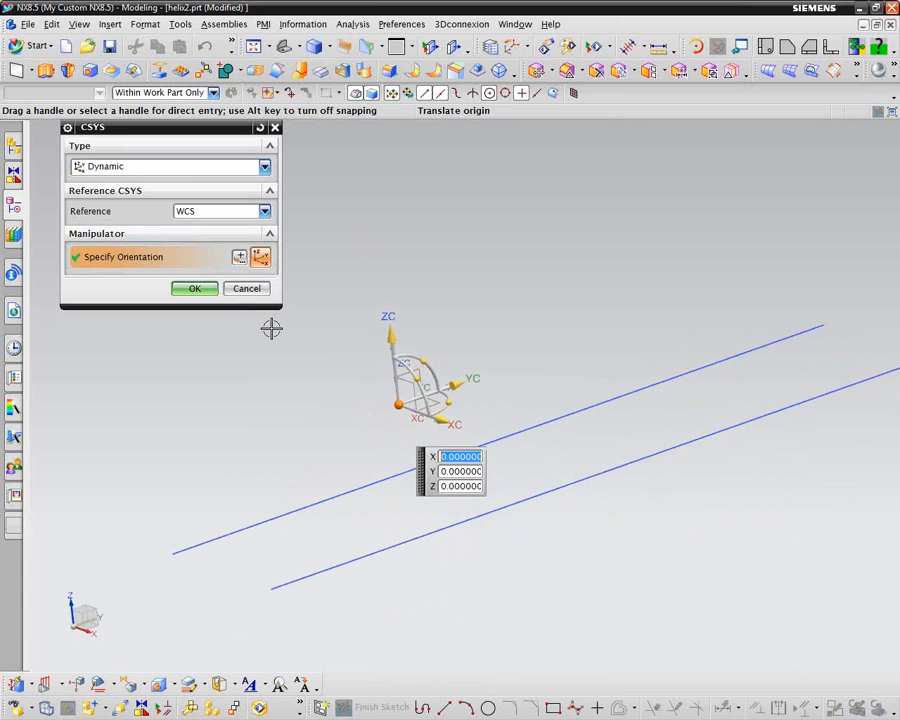
click(188, 290)
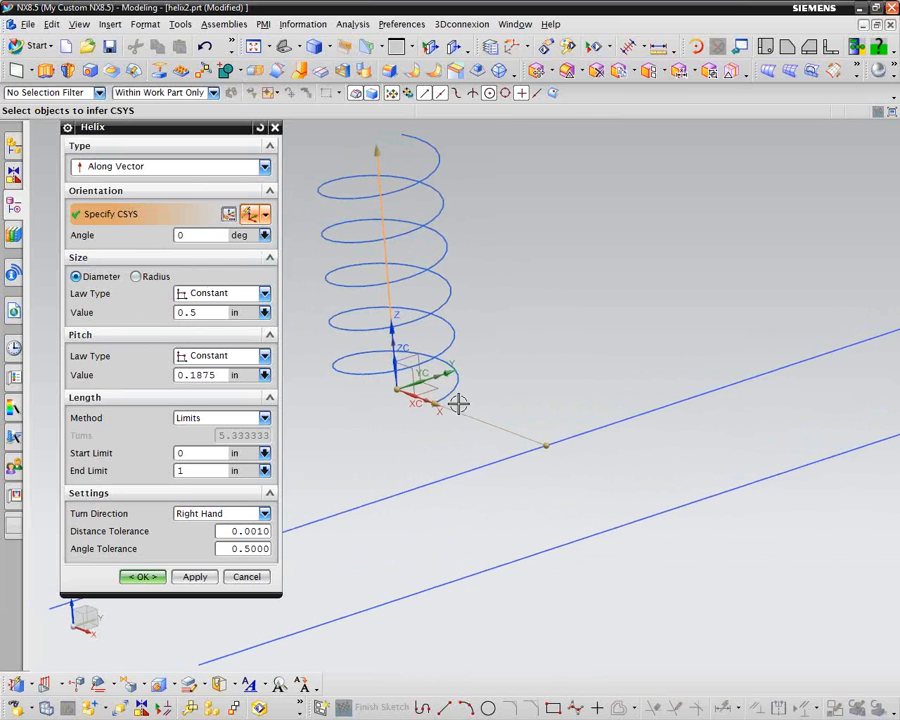
Try rotating the helix start angle to 180 degrees and set it back to 0.
drag(548, 443, 518, 431)
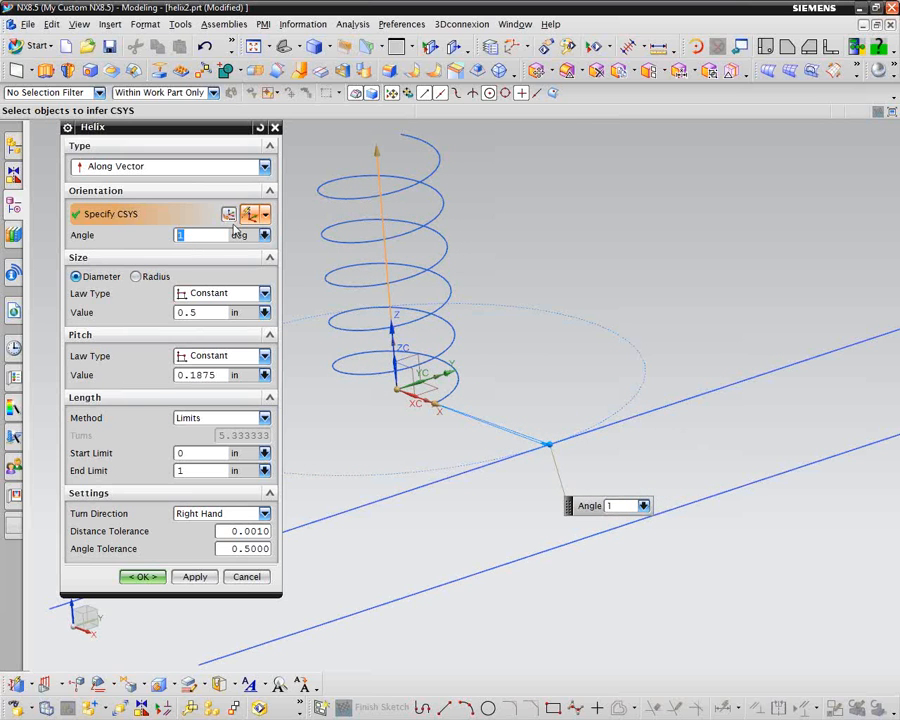
text(180)
key(Return)
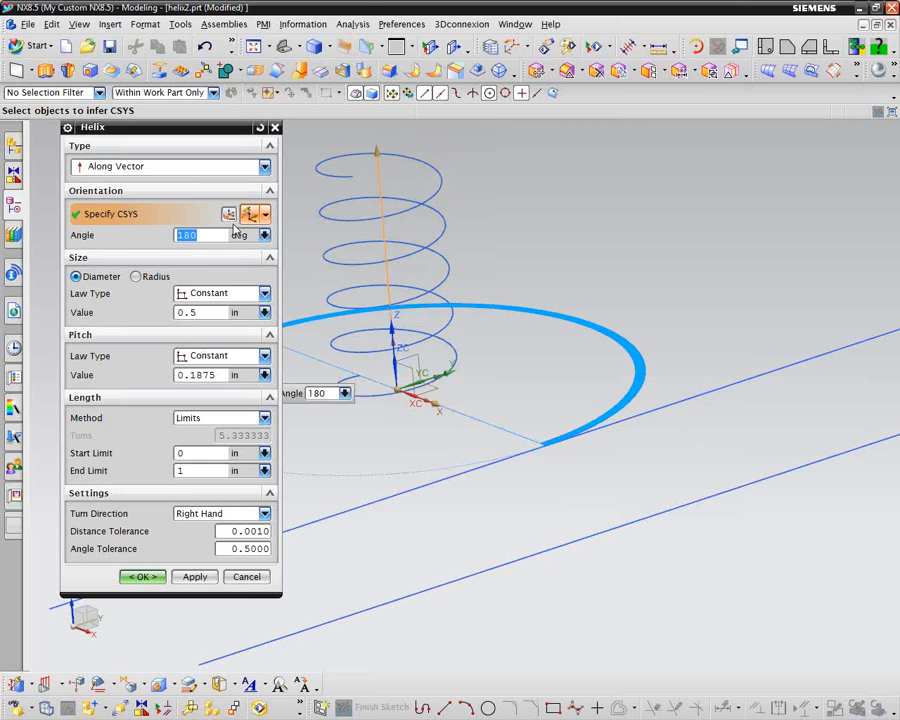
text(0)
key(Return)
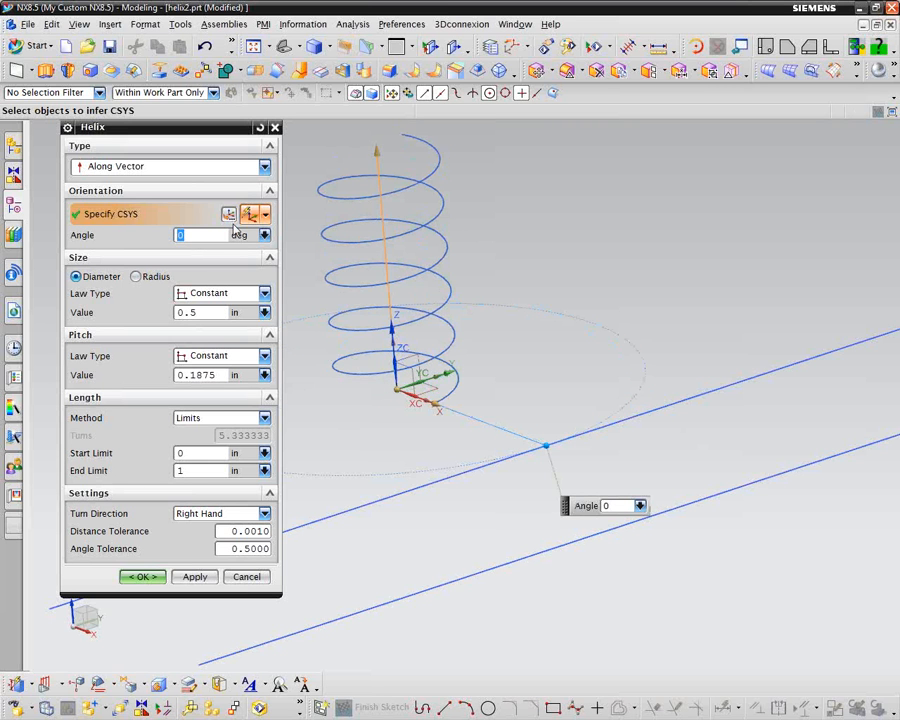
Compare sizing the helix by radius and by diameter, and leave it defined by radius.
click(138, 279)
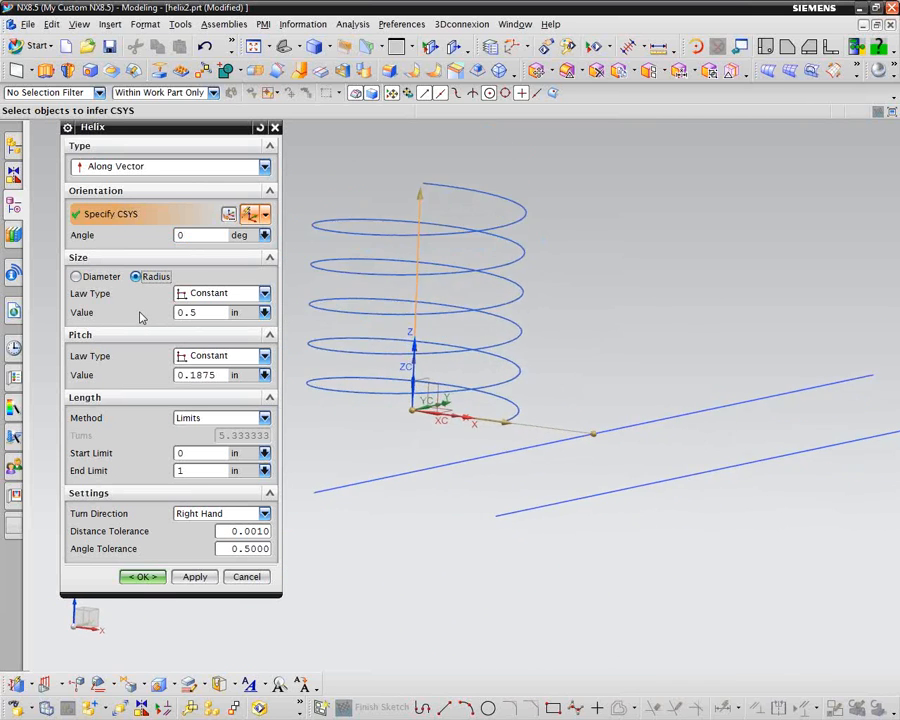
click(77, 277)
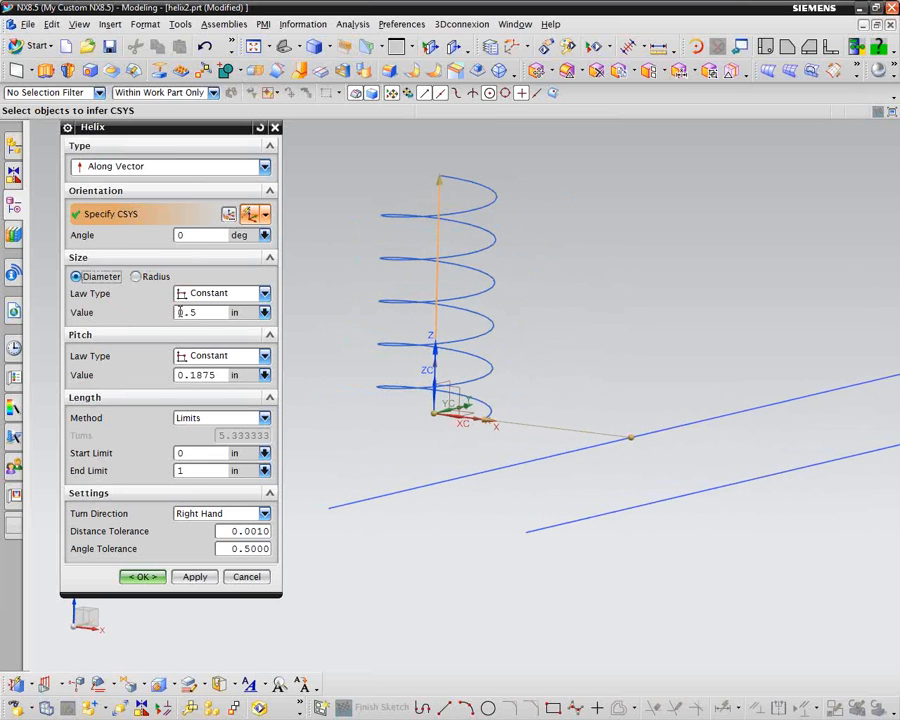
click(136, 277)
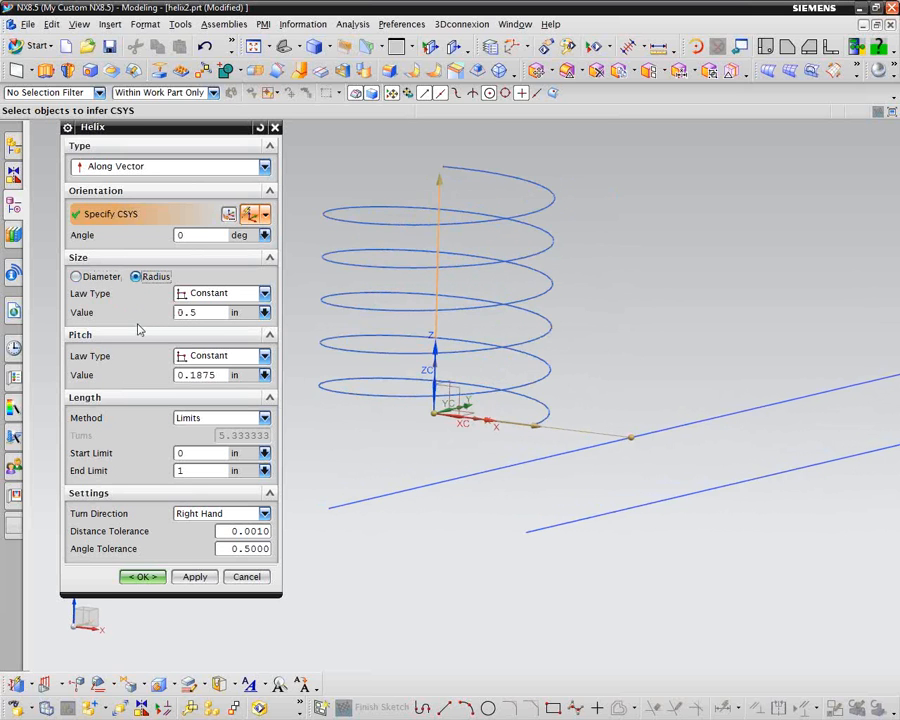
Taper the helix with a linear radius law by setting the end value to .25 in.
click(265, 294)
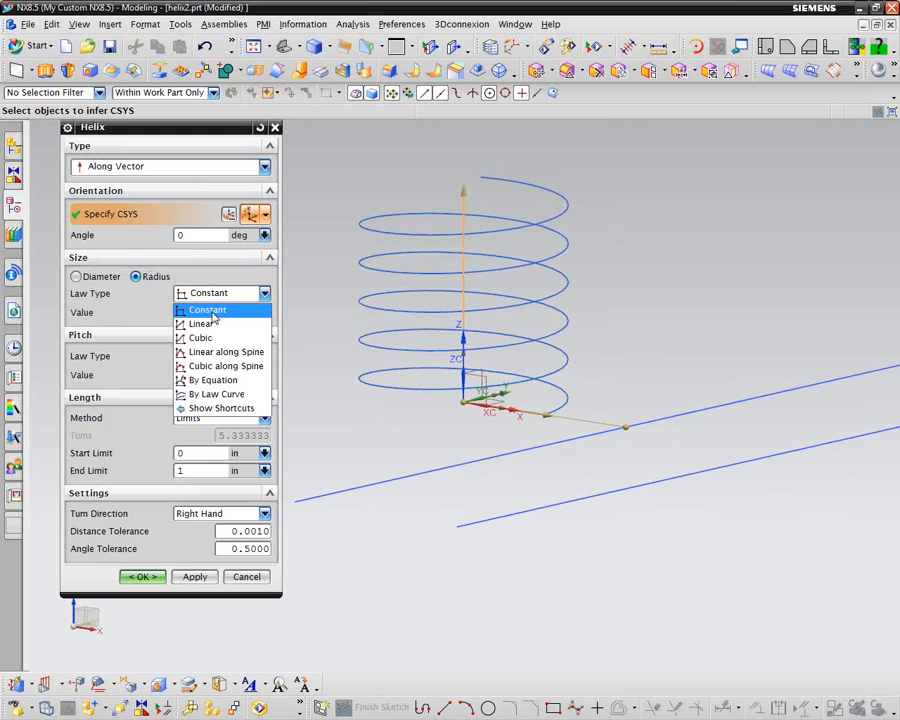
click(206, 325)
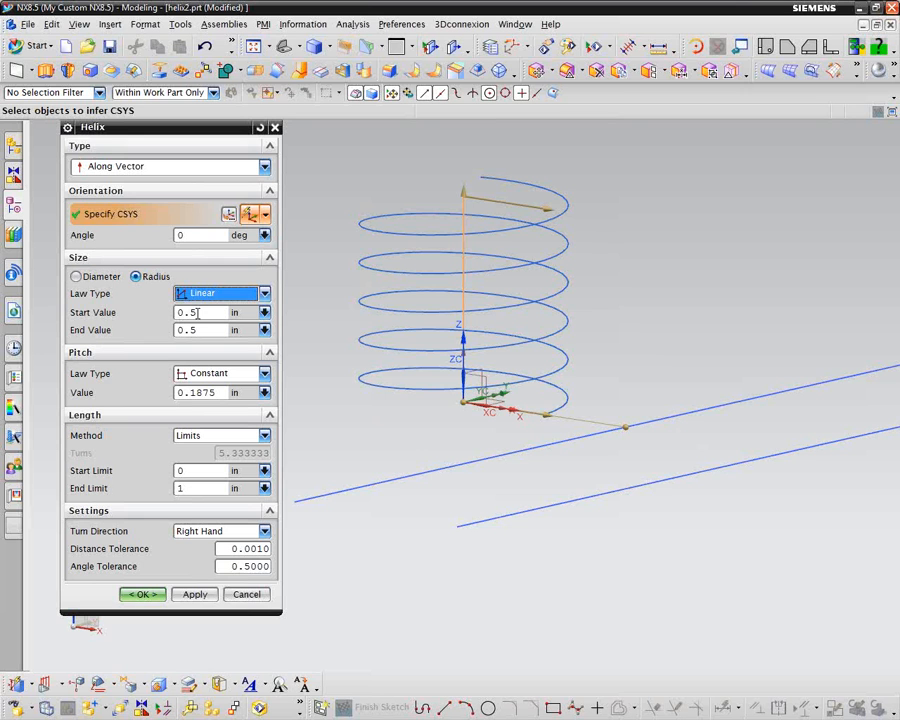
drag(197, 313, 176, 331)
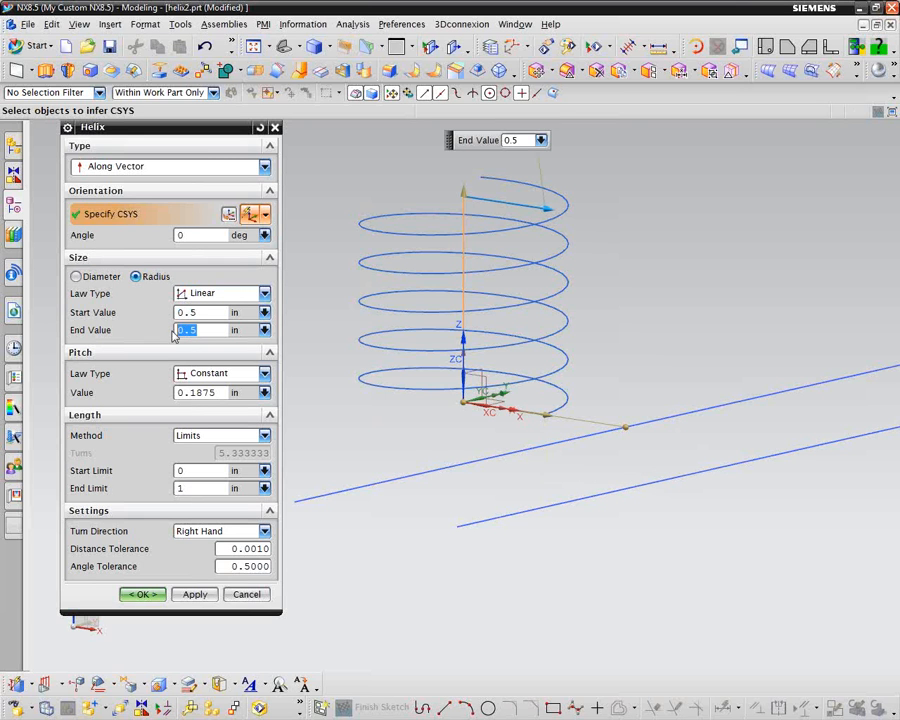
text(.25)
key(Return)
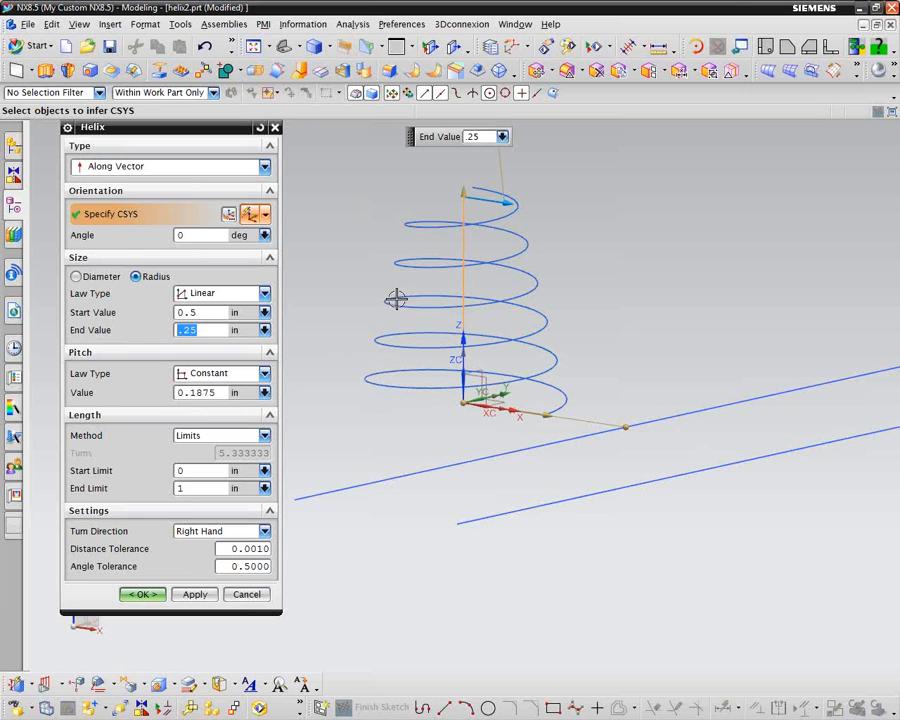
Try constant pitch values of .25, 1 and .1 in for the tapered helix.
click(264, 392)
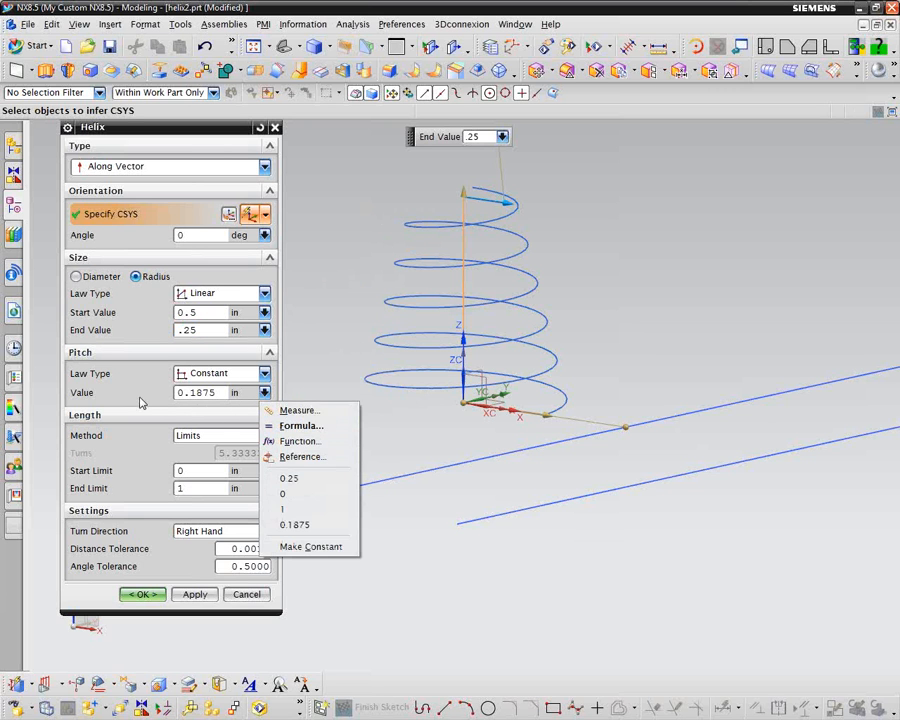
click(199, 392)
double_click(221, 392)
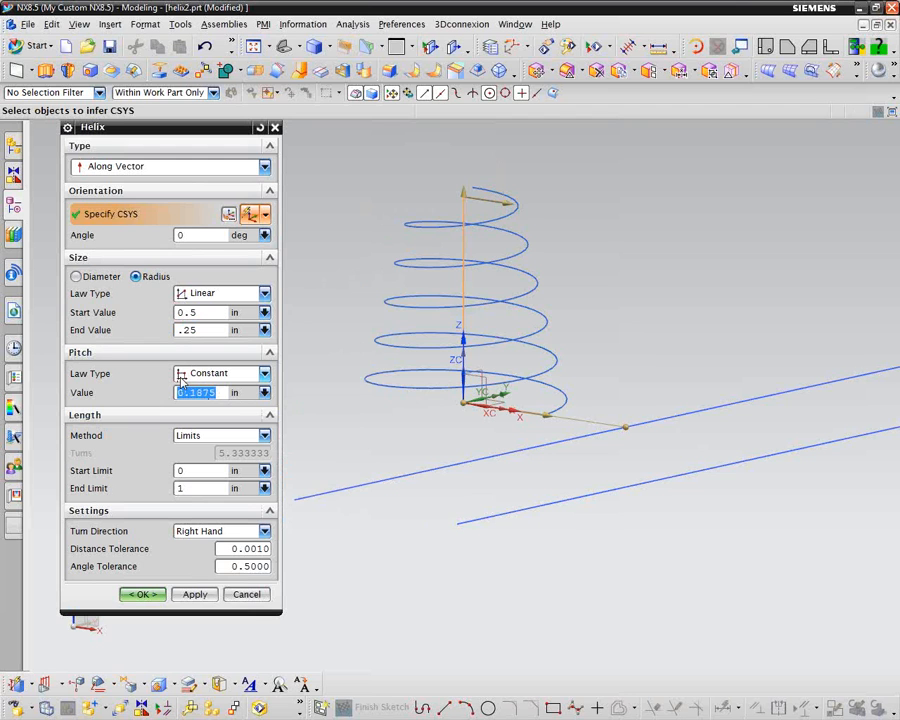
text(.25)
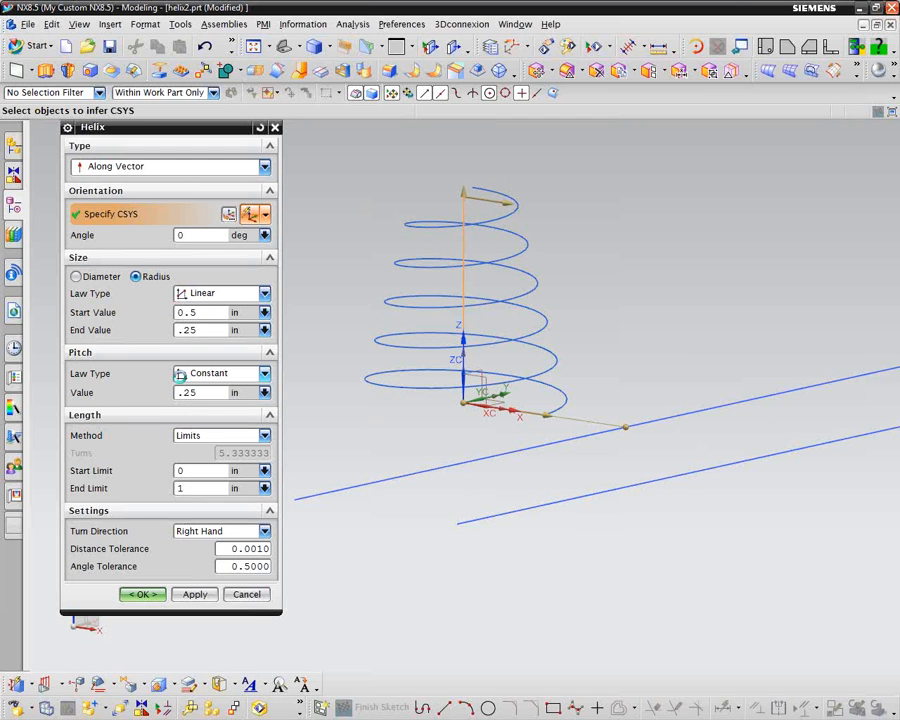
key(Return)
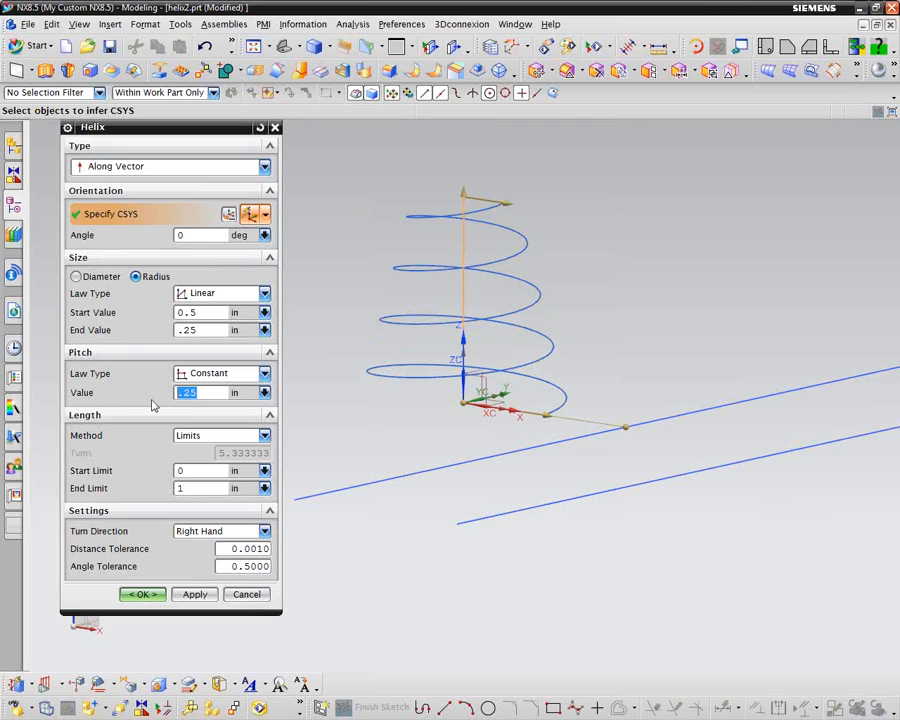
text(1)
key(Return)
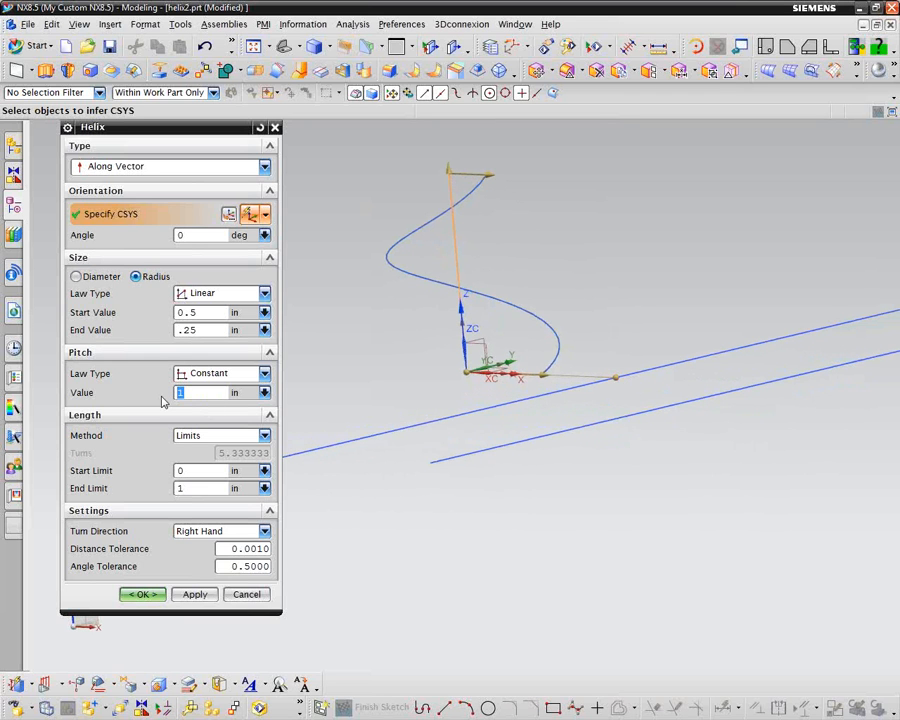
text(.1)
key(Return)
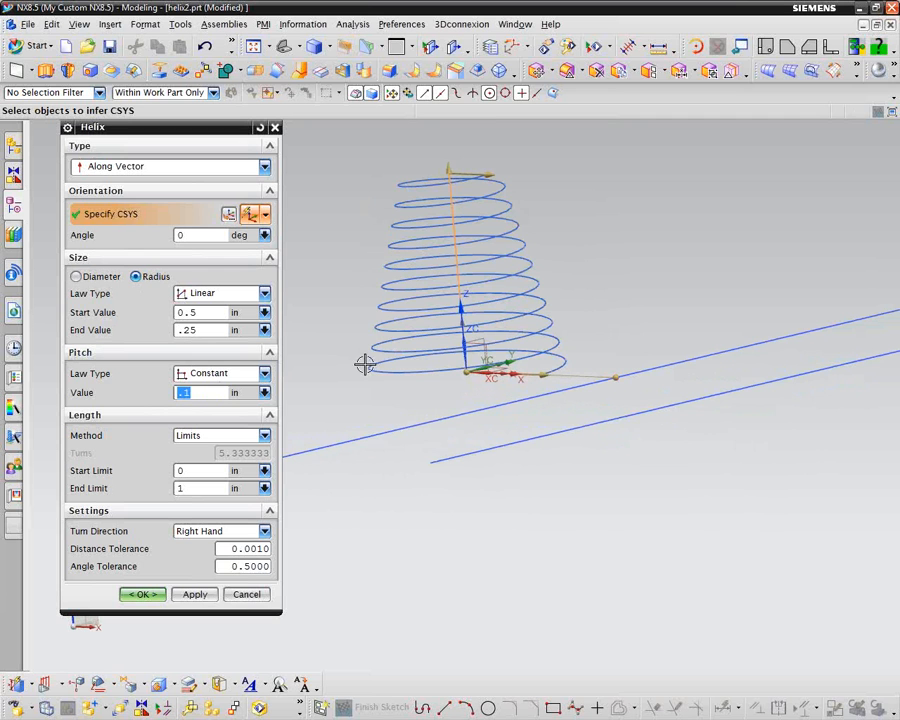
Define the helix length by number of turns, trying 4 and 24 turns.
click(265, 436)
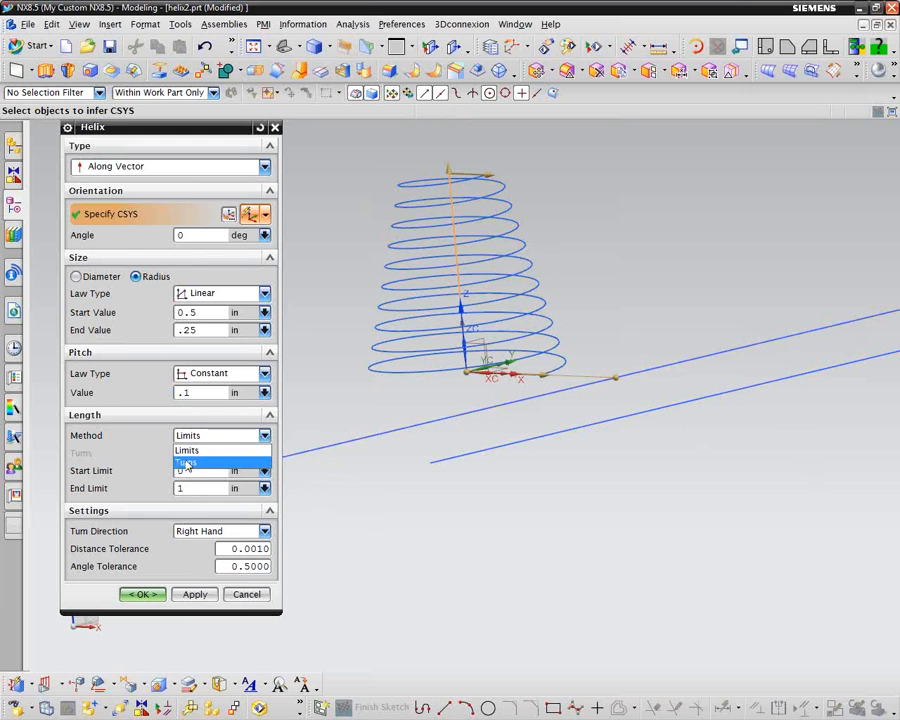
click(195, 464)
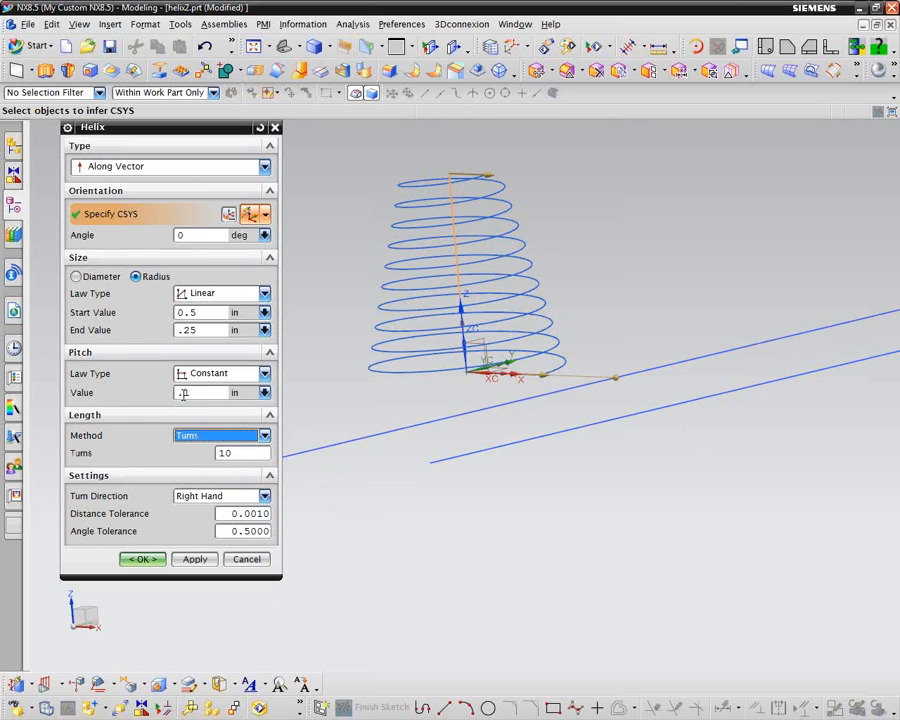
double_click(232, 453)
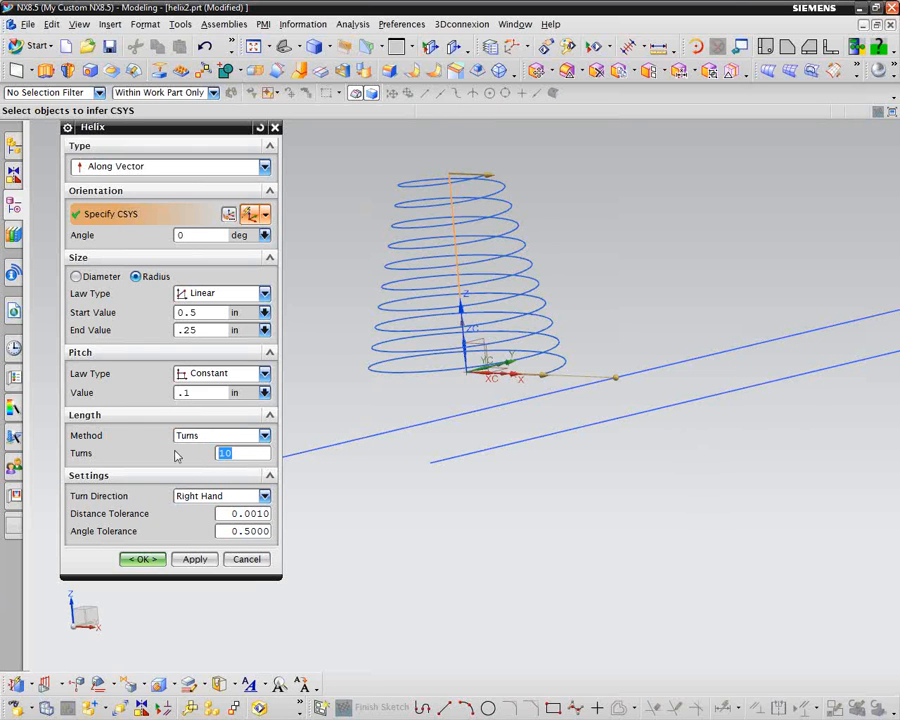
text(4)
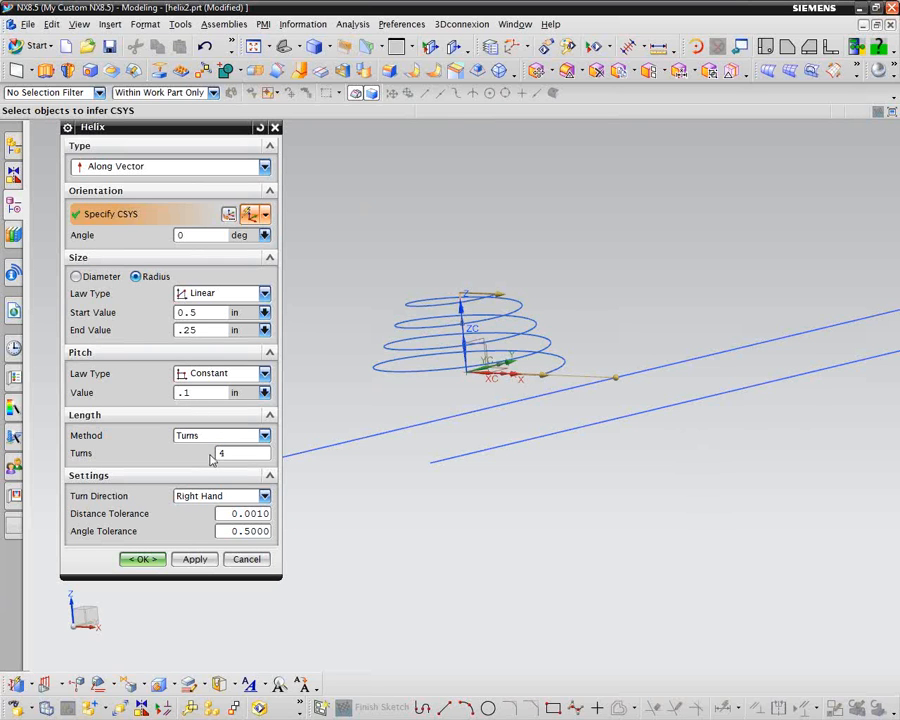
text(2)
key(Return)
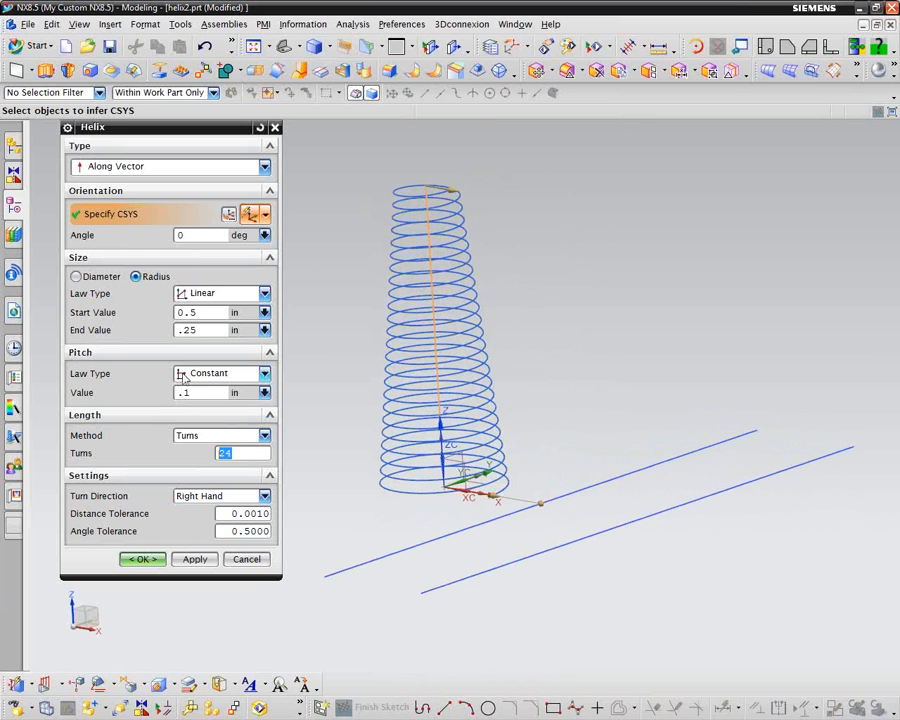
Set the constant pitch to .1875 in and define the helix length by limits with an end limit of 2 in.
click(218, 374)
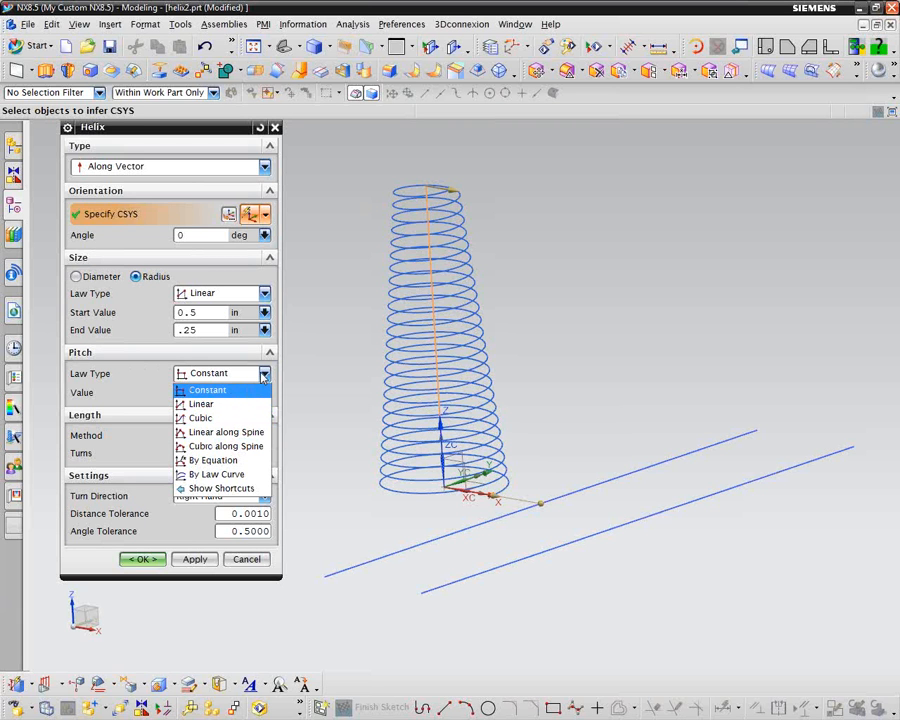
click(220, 390)
click(191, 392)
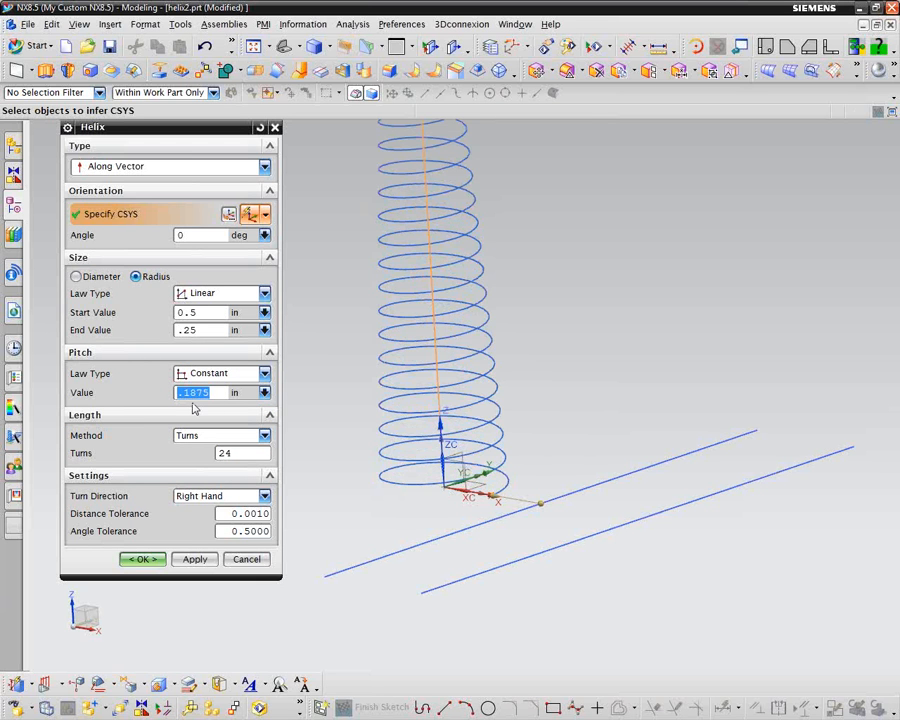
click(264, 437)
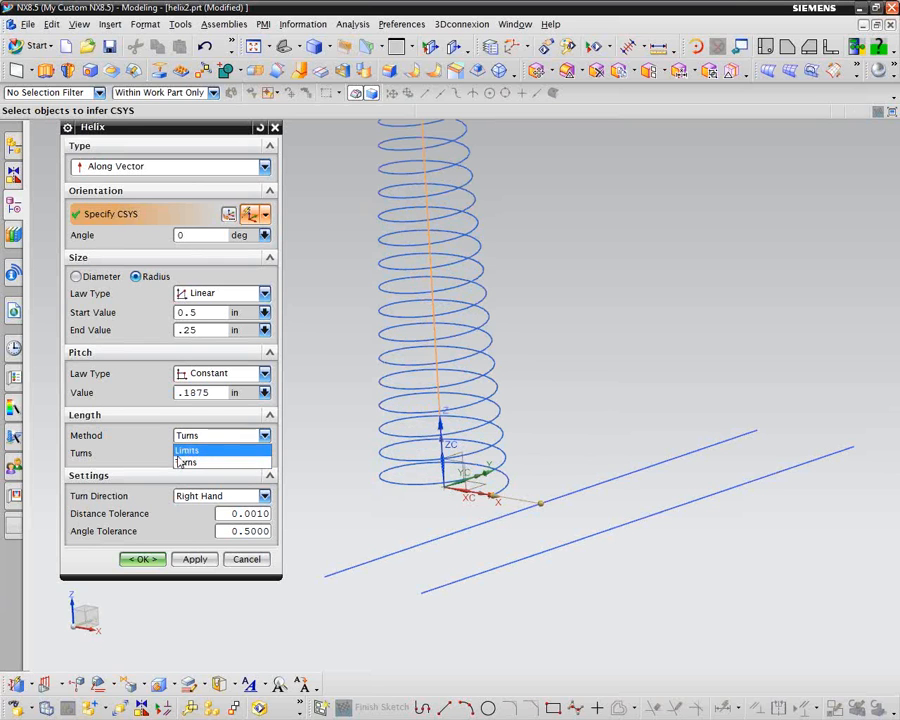
click(186, 452)
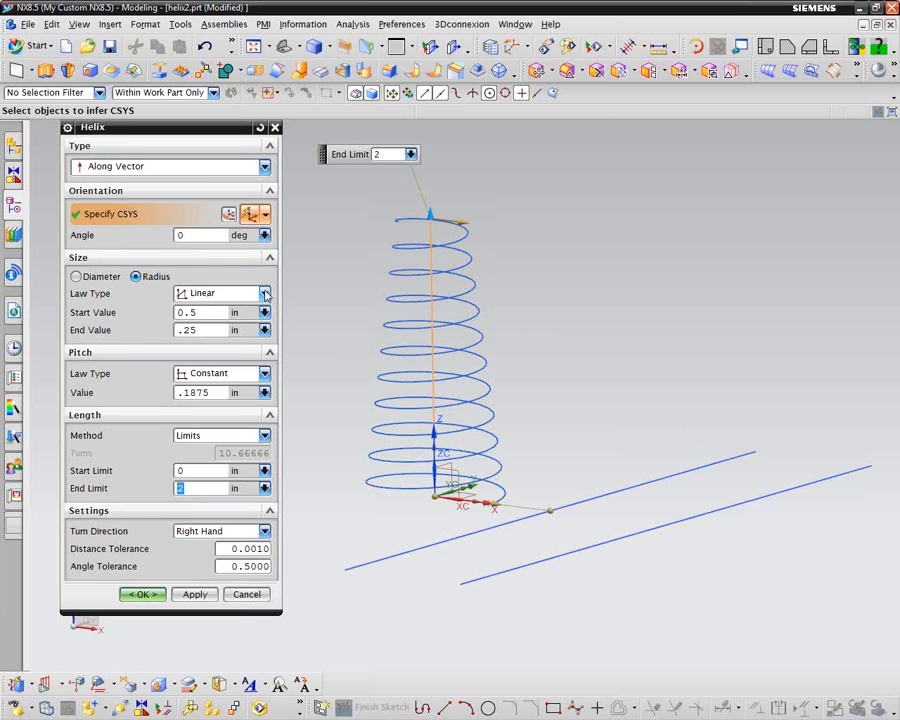
Change the radius law to Linear along Spine and select the straight line closer to the helix as the spine.
click(265, 293)
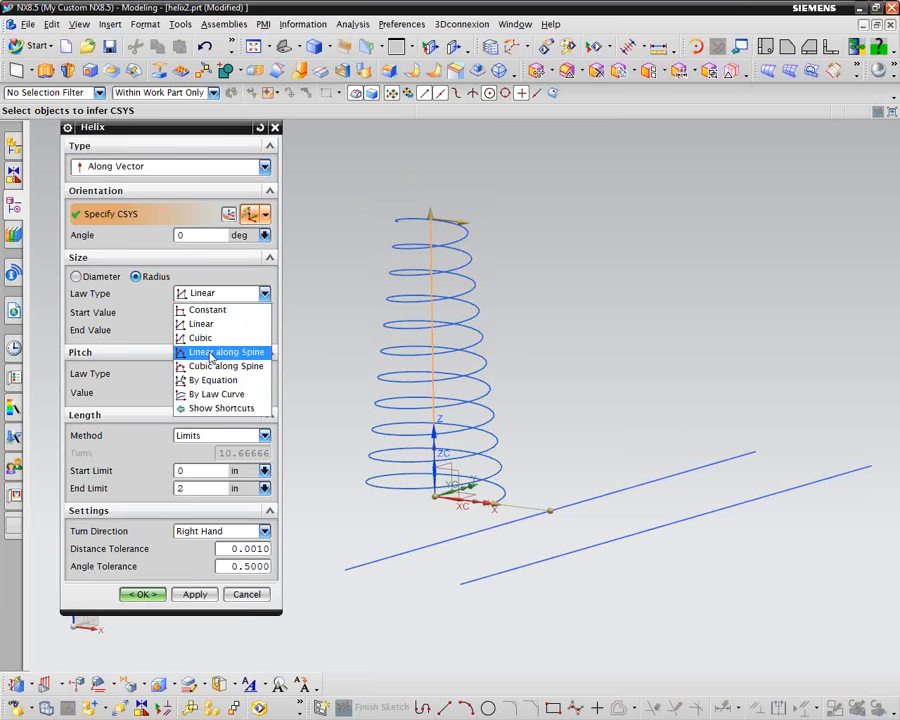
click(211, 357)
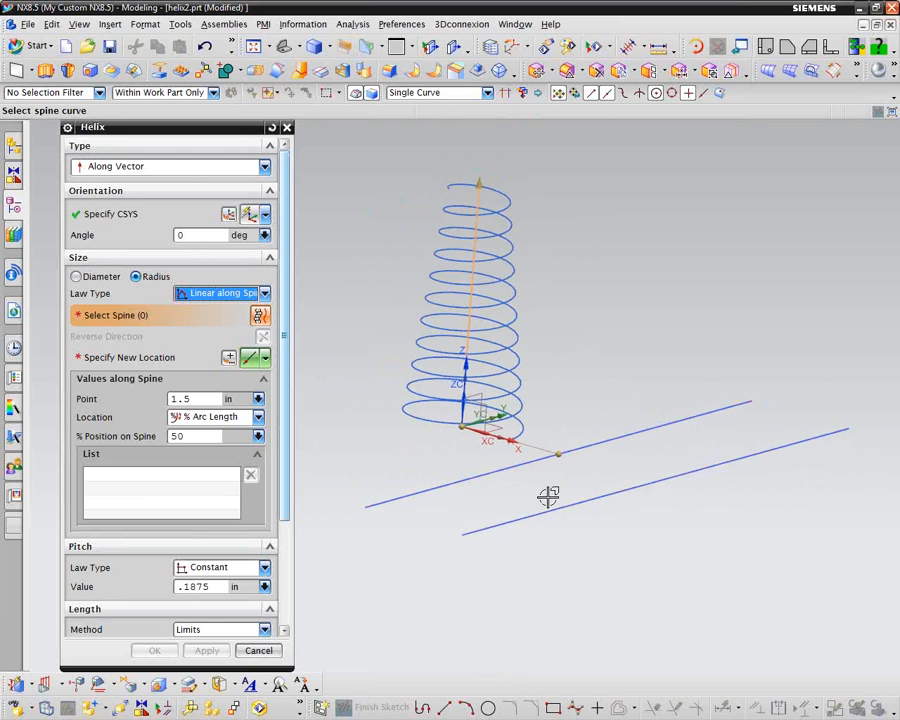
click(474, 475)
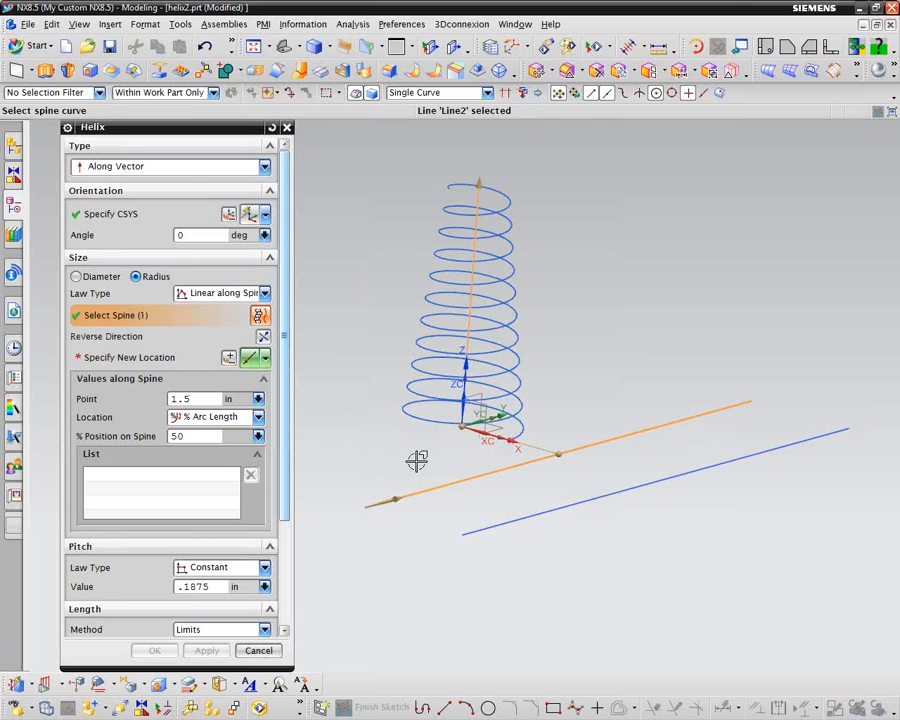
mouse_move(430, 461)
middle_down()
mouse_move(408, 459)
mouse_move(423, 444)
middle_up()
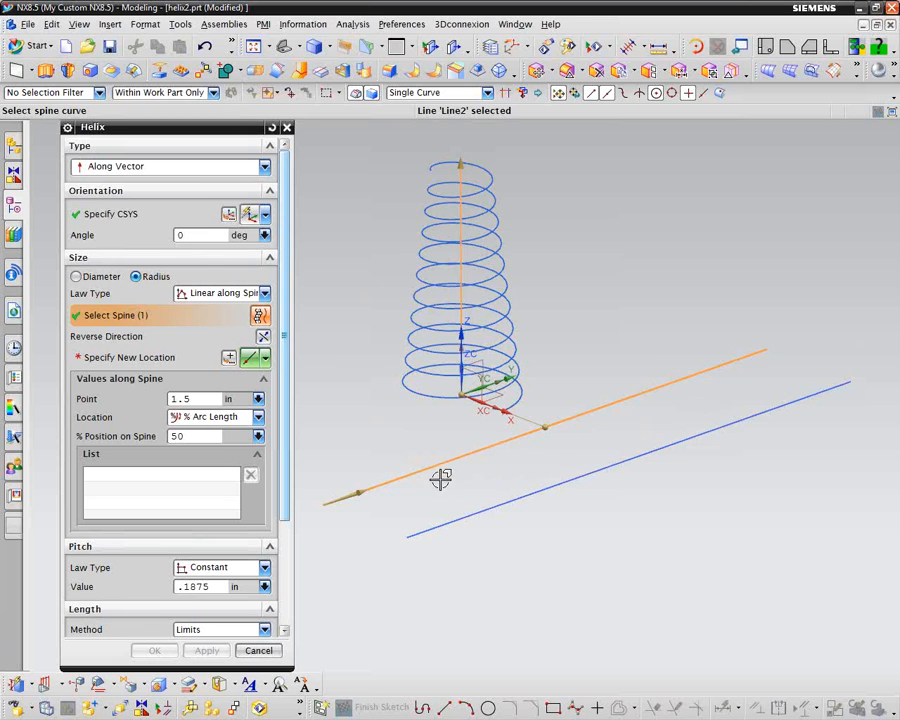
shift+middle_drag(416, 480, 420, 488)
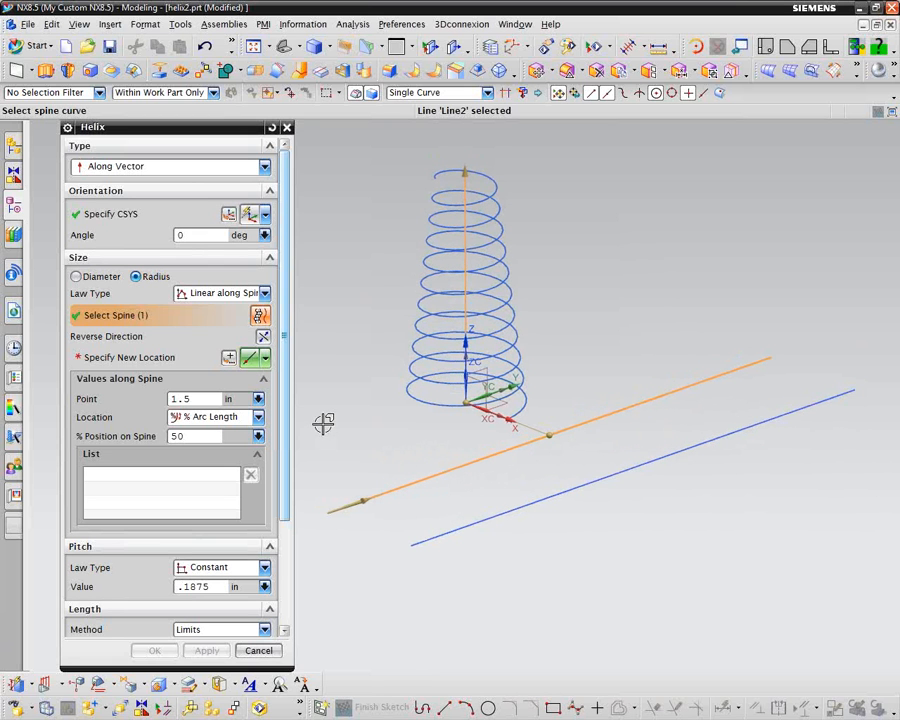
Add a spine location at the line's near end point, 0% along the spine, with a radius value of 1 in.
click(266, 359)
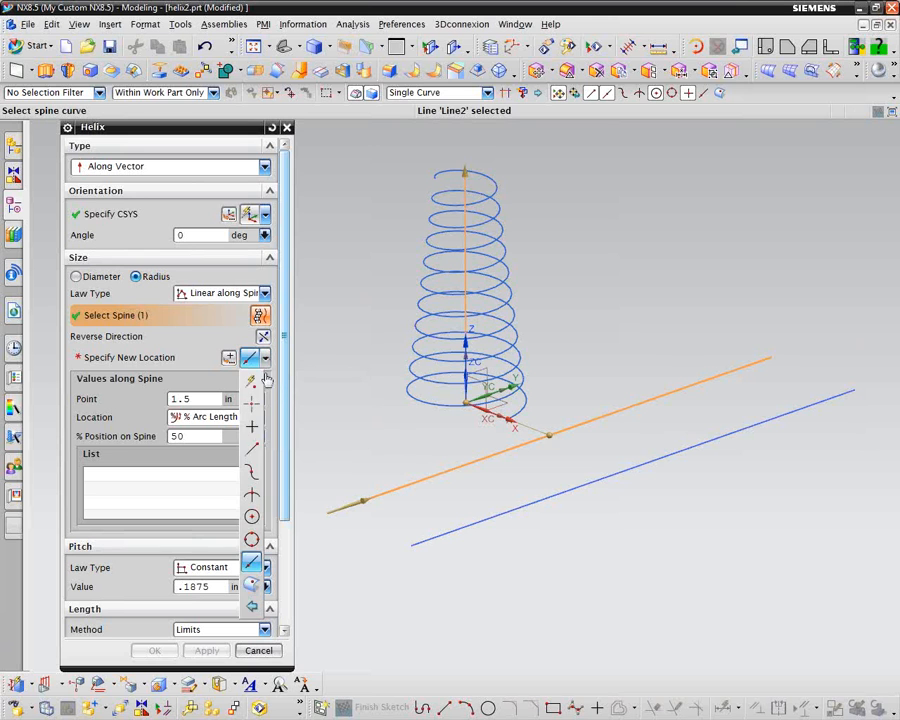
click(253, 449)
click(402, 483)
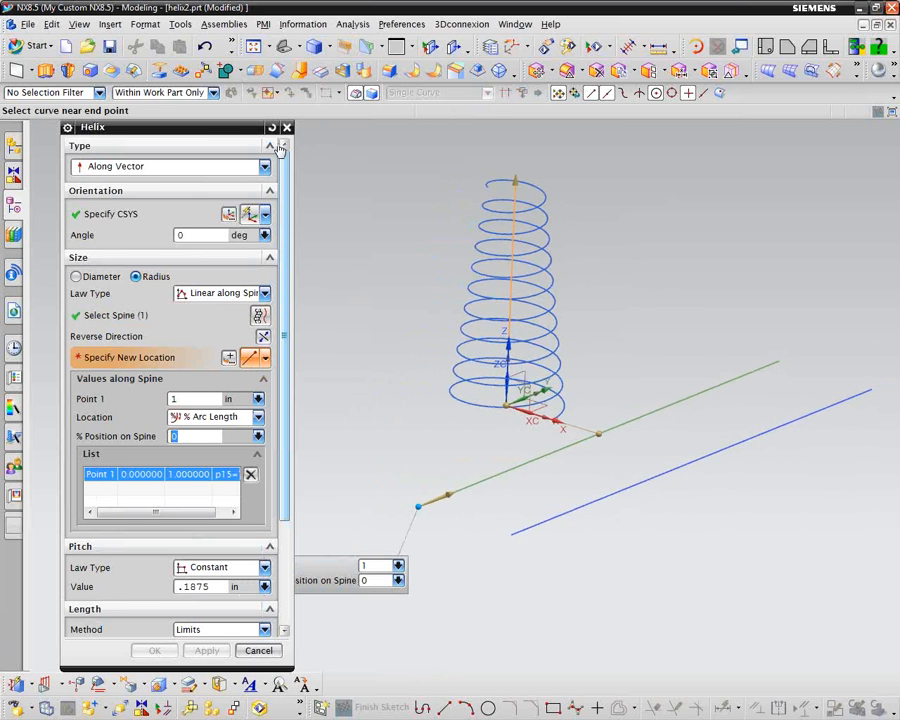
Add a second radius location at the spine's far end point, 100% along the spine, with a value of .5 in.
drag(207, 133, 177, 133)
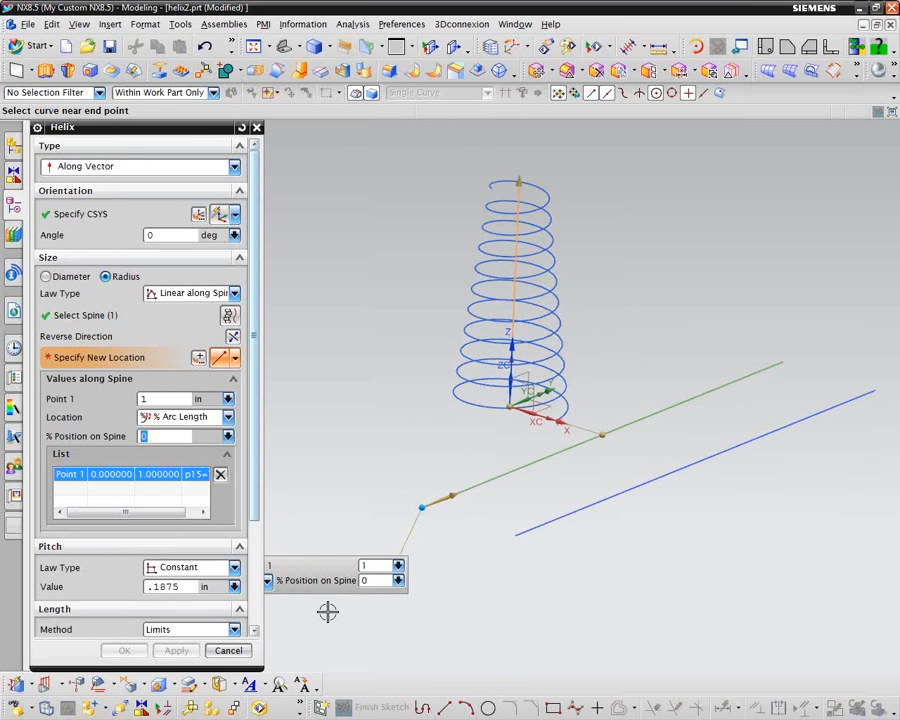
drag(290, 576, 370, 559)
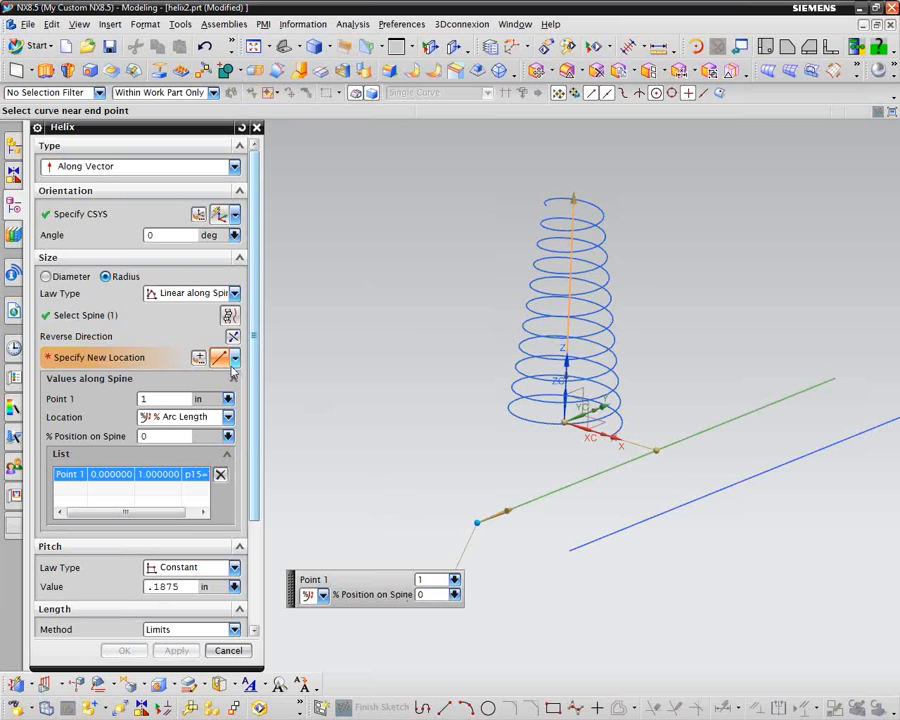
middle_drag(400, 385, 740, 372)
click(745, 379)
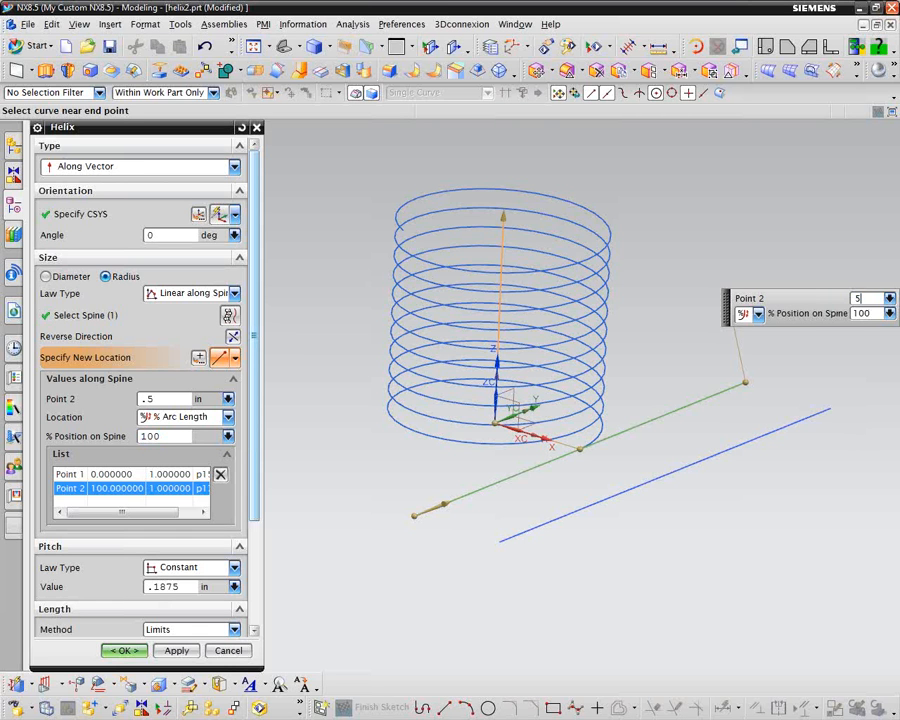
key(Return)
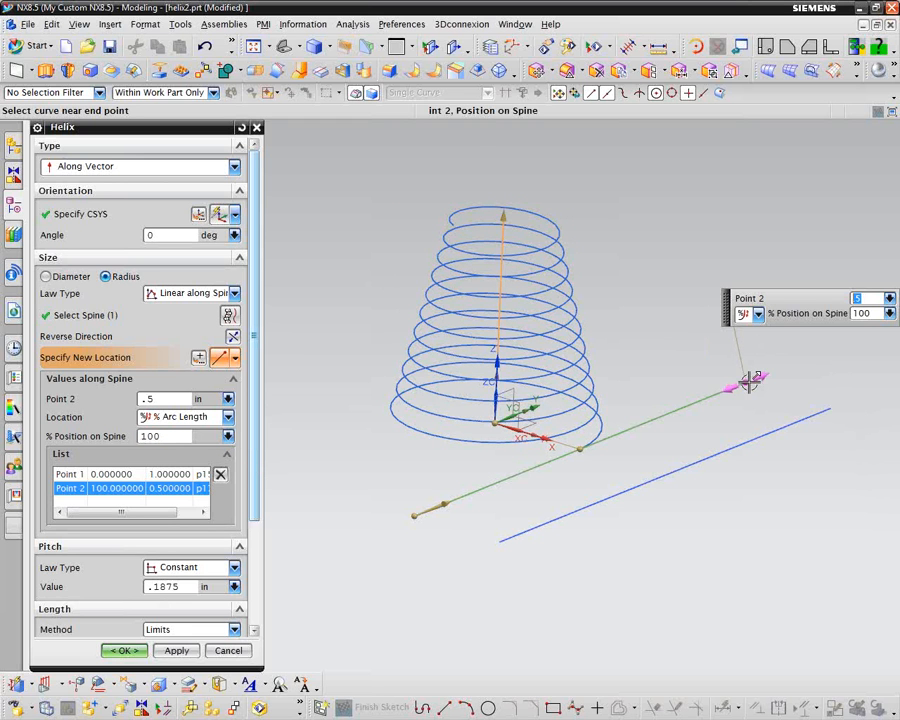
Check the handles of both end locations and add a point-on-curve radius location about 30% along the spine.
mouse_move(748, 383)
mouse_down()
mouse_move(635, 428)
mouse_move(735, 388)
mouse_move(649, 428)
mouse_move(647, 444)
mouse_move(702, 414)
mouse_move(659, 426)
mouse_move(642, 438)
mouse_move(747, 388)
mouse_up()
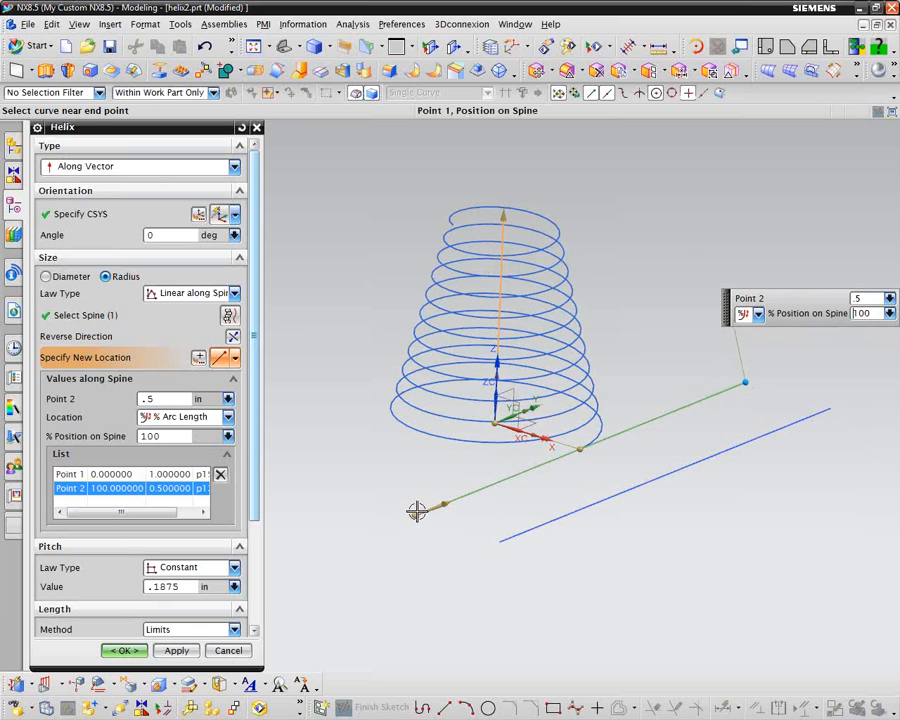
mouse_move(417, 512)
mouse_down()
mouse_move(534, 478)
mouse_move(414, 520)
mouse_up()
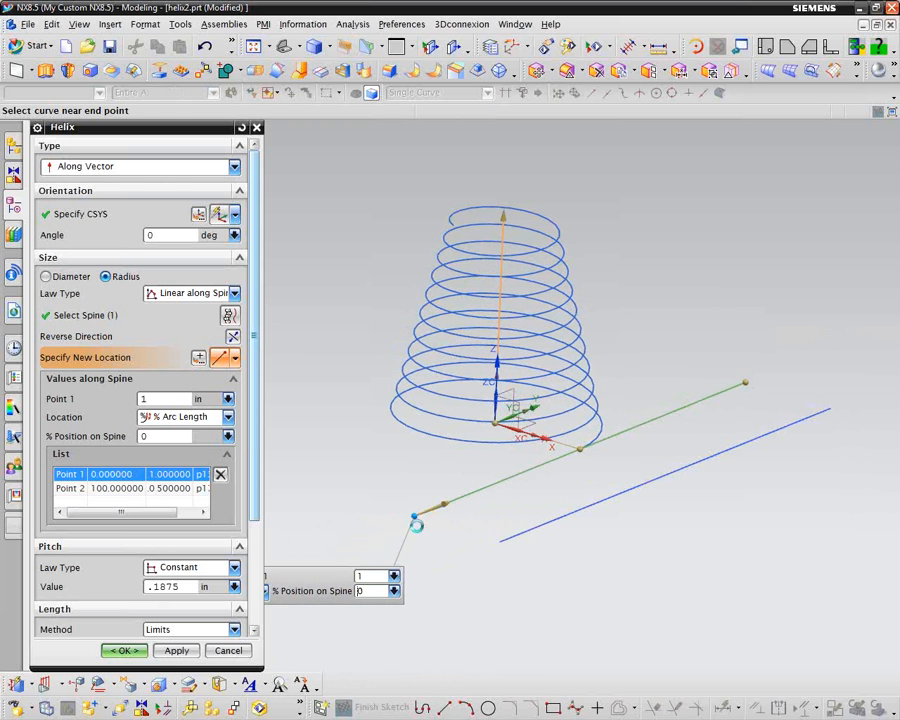
click(237, 360)
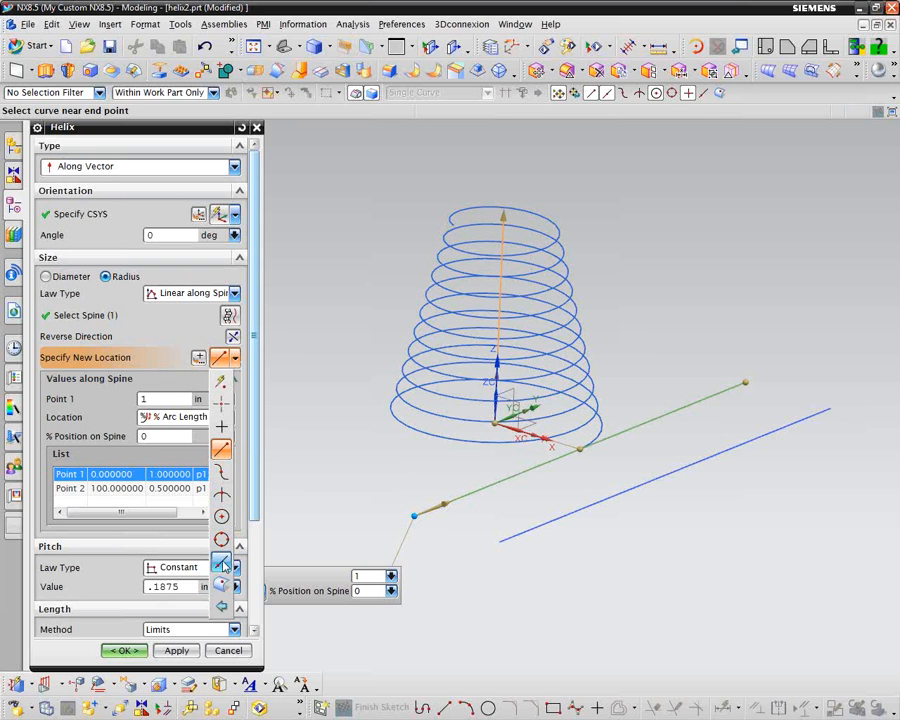
click(222, 495)
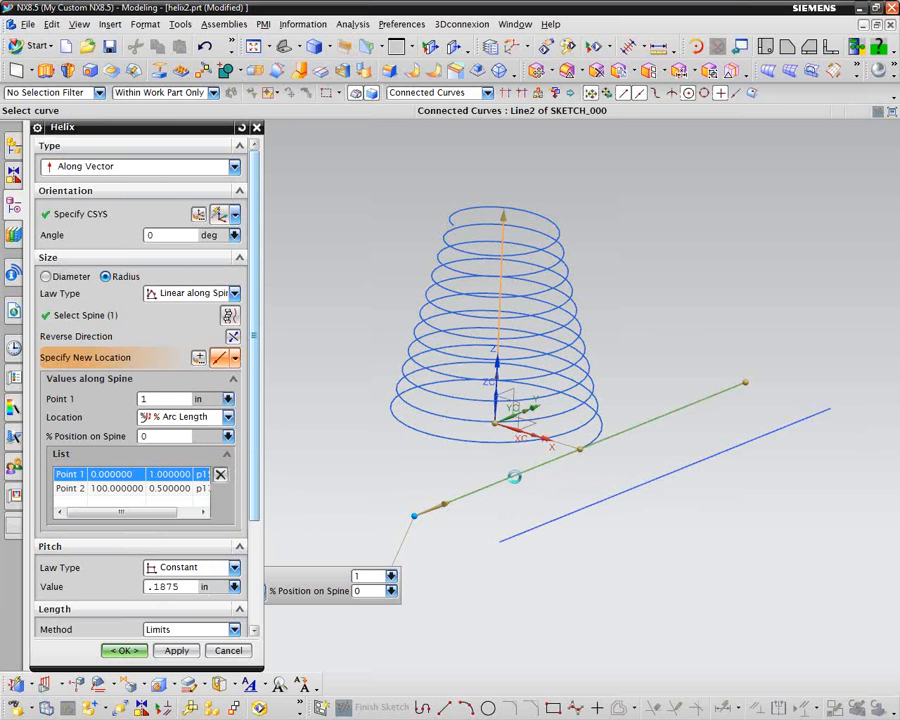
click(514, 477)
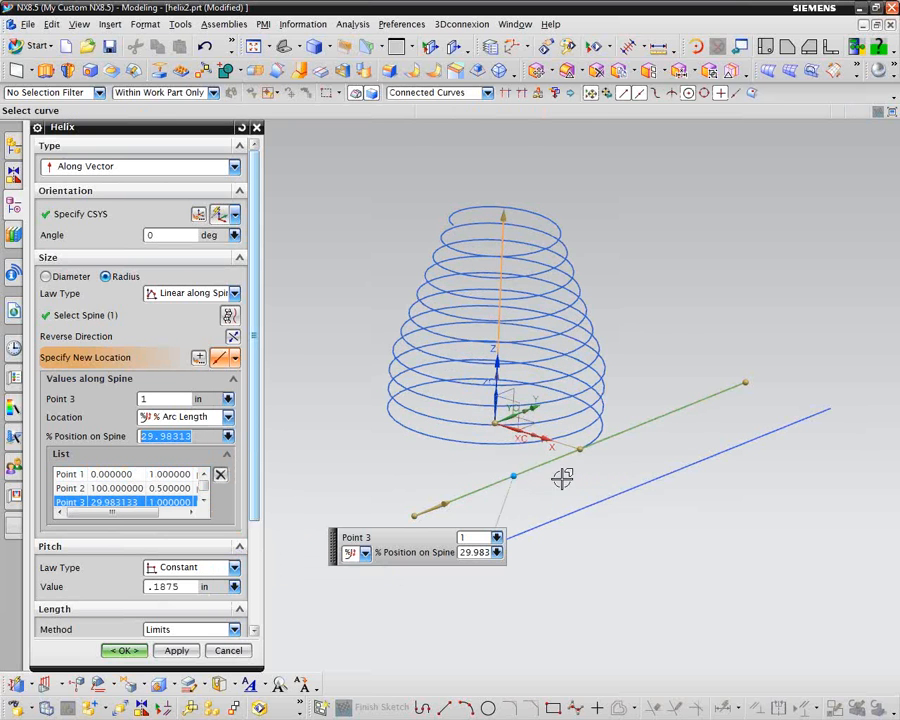
Add another point-on-curve radius location about 70% along the spine with a value of 1.25 in.
click(647, 422)
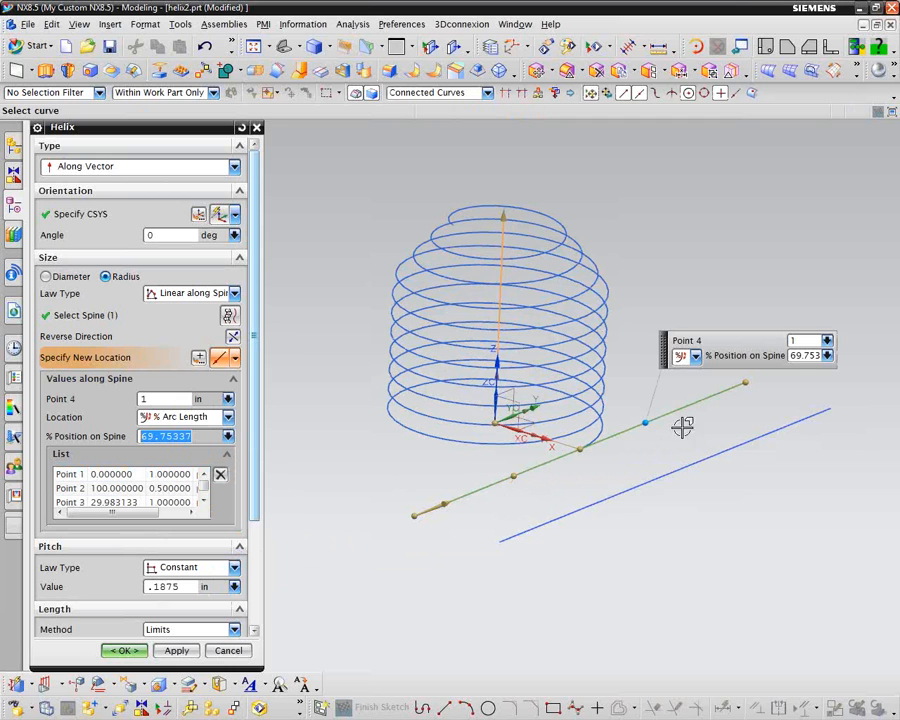
click(797, 342)
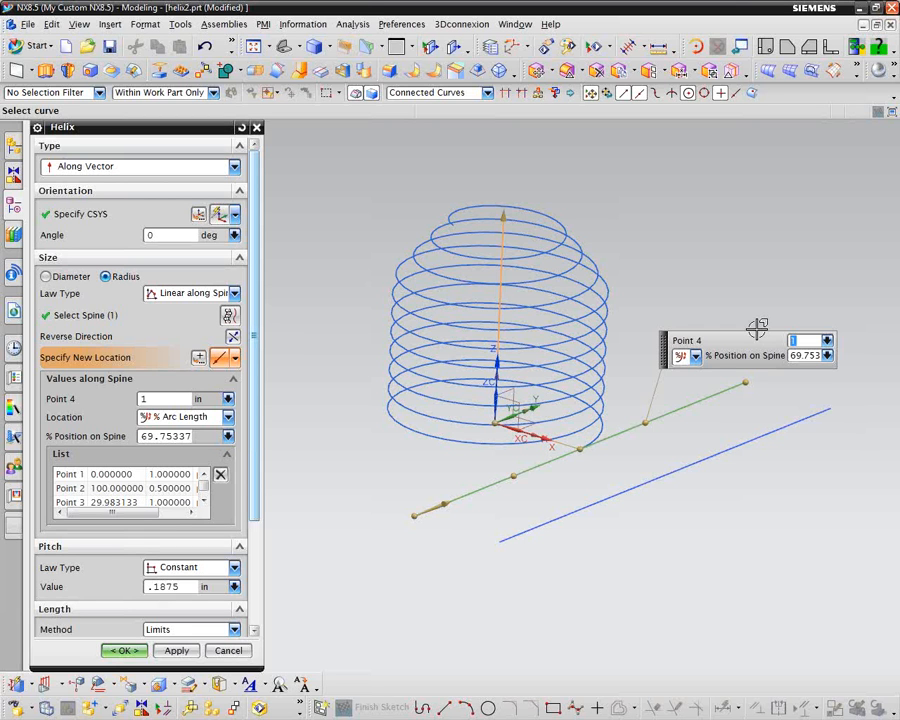
text(1)
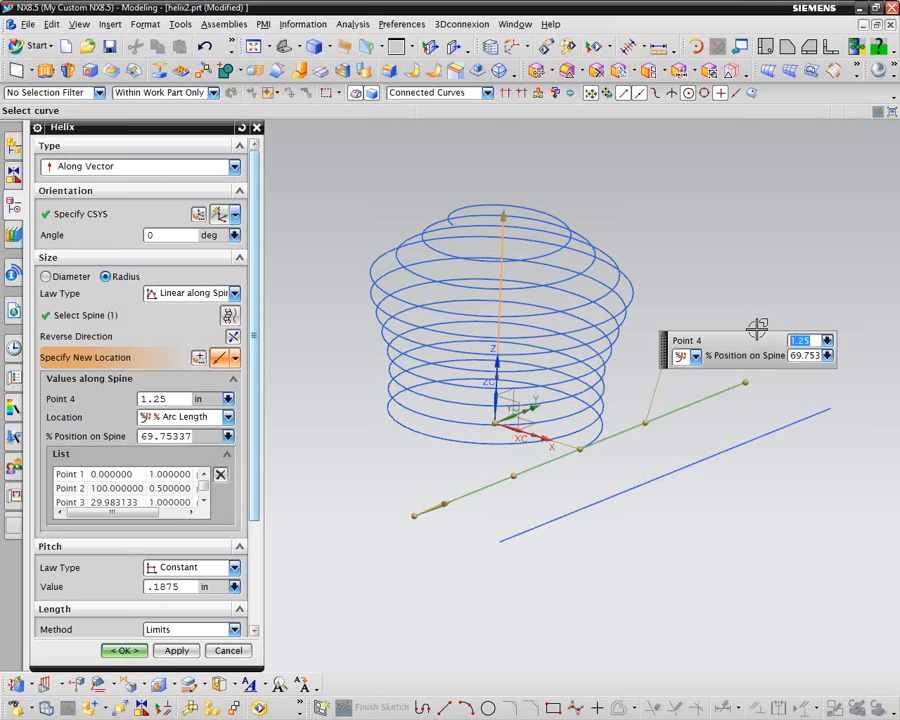
Set the spine position of the location at about 30% to .75%.
click(512, 476)
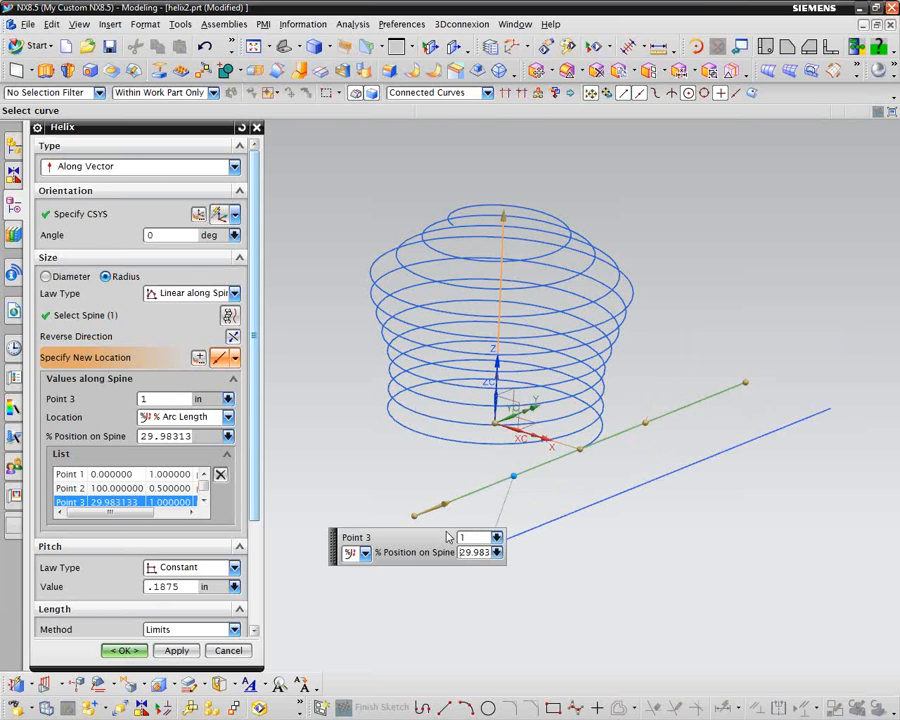
text(.75)
key(Return)
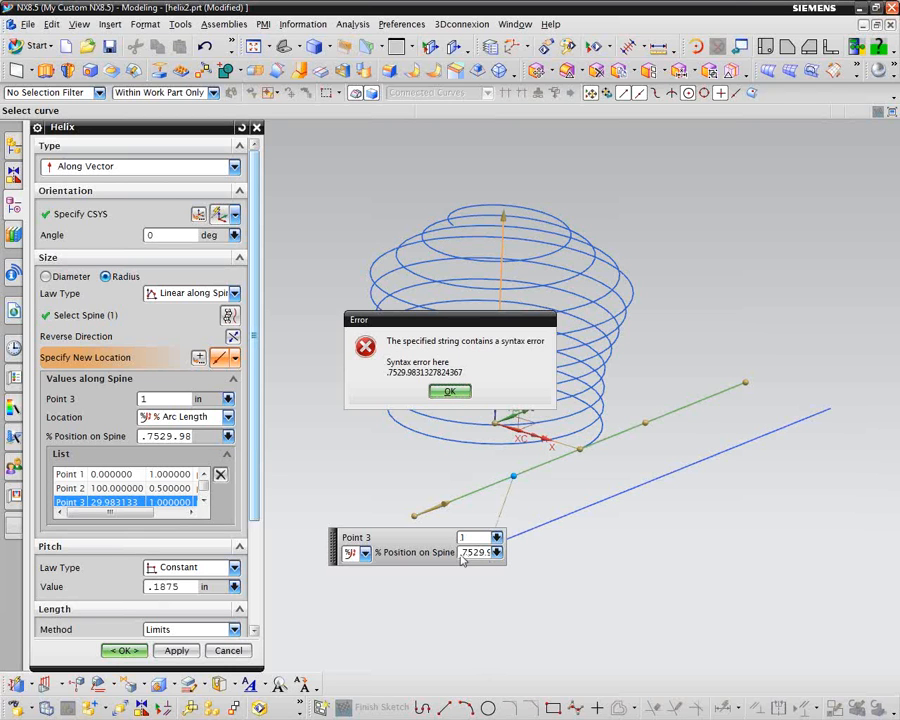
click(462, 395)
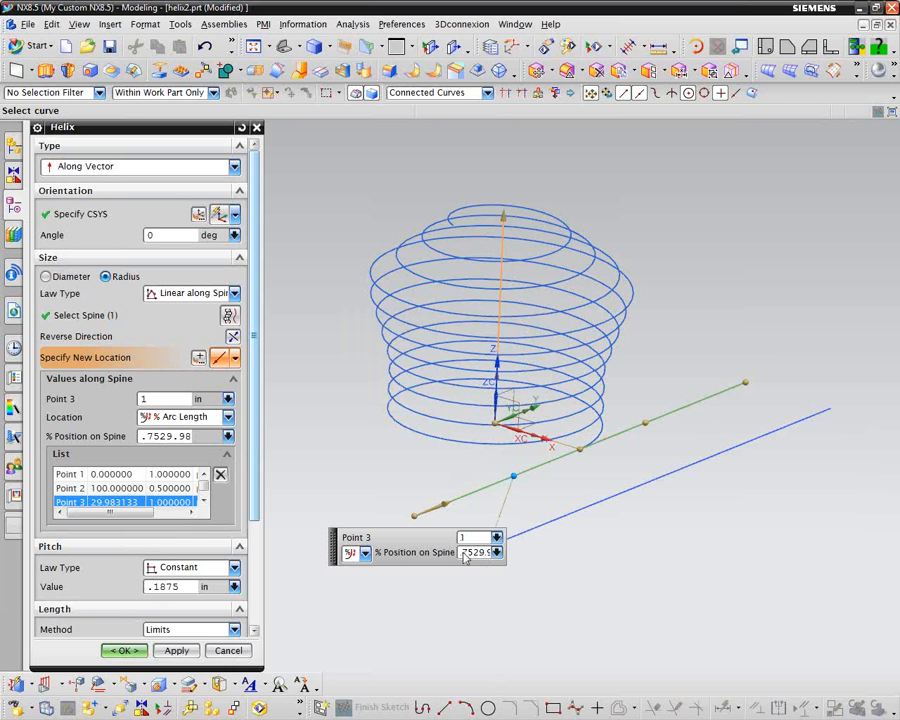
drag(463, 557, 502, 556)
text(.75)
key(Return)
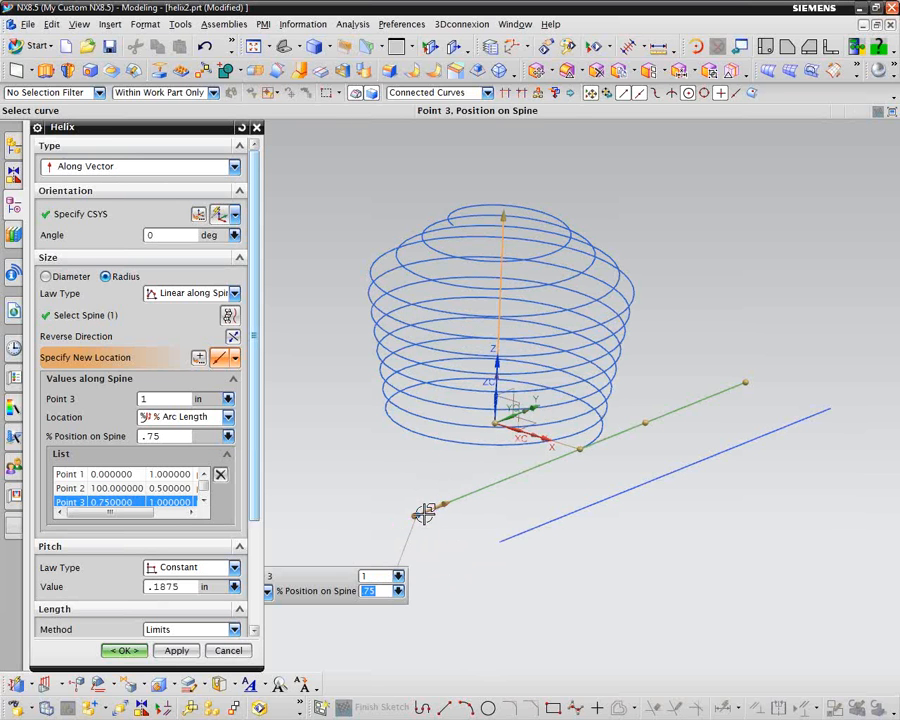
Slide the third radius location to 34% along the spine and set its radius to .25 in.
drag(425, 513, 537, 476)
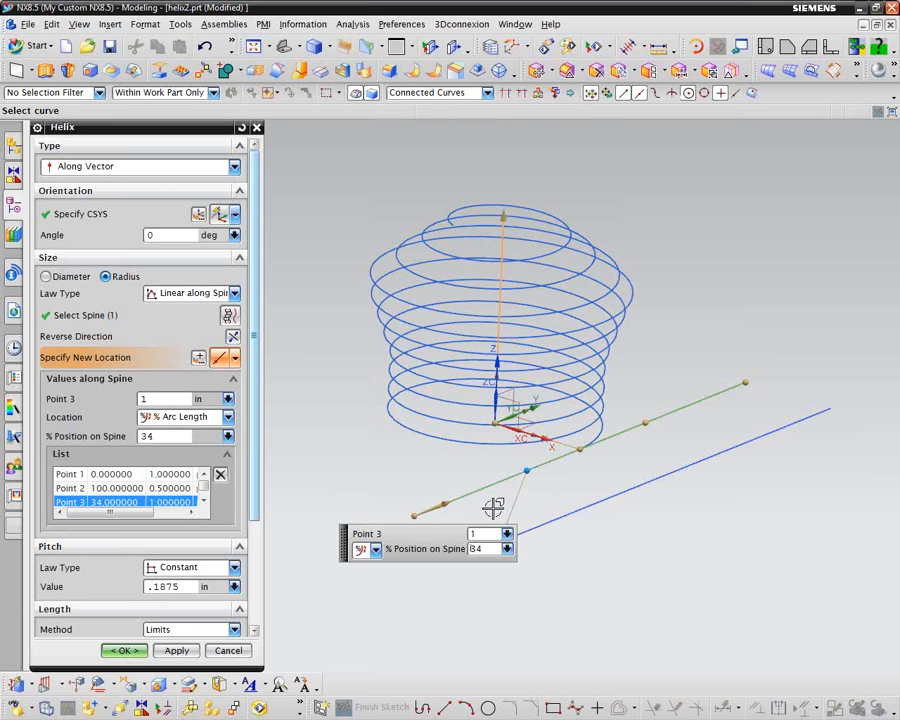
click(526, 471)
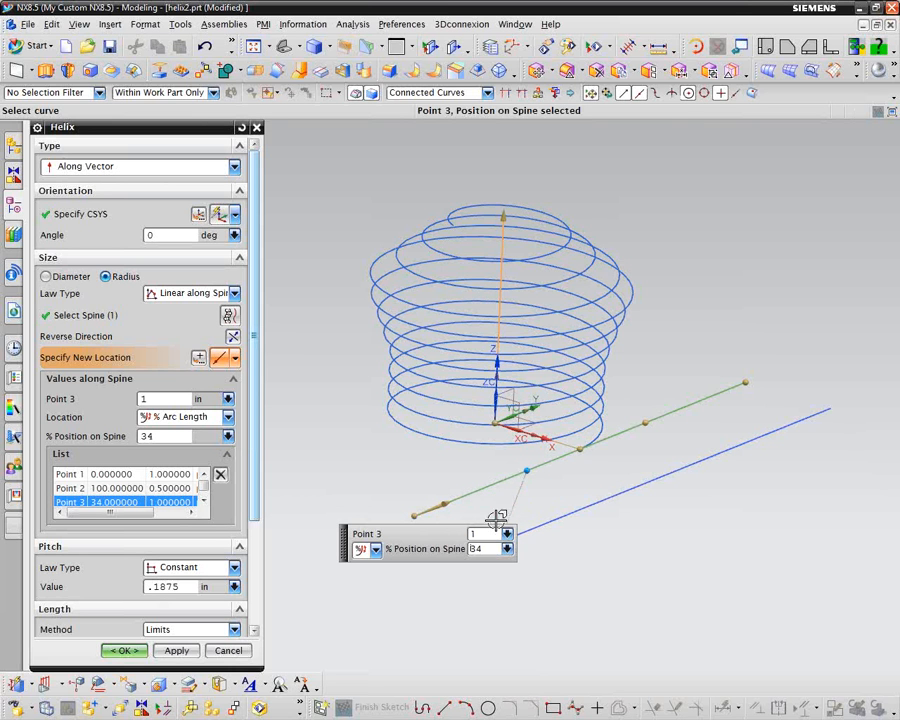
click(479, 535)
text(.25)
key(Return)
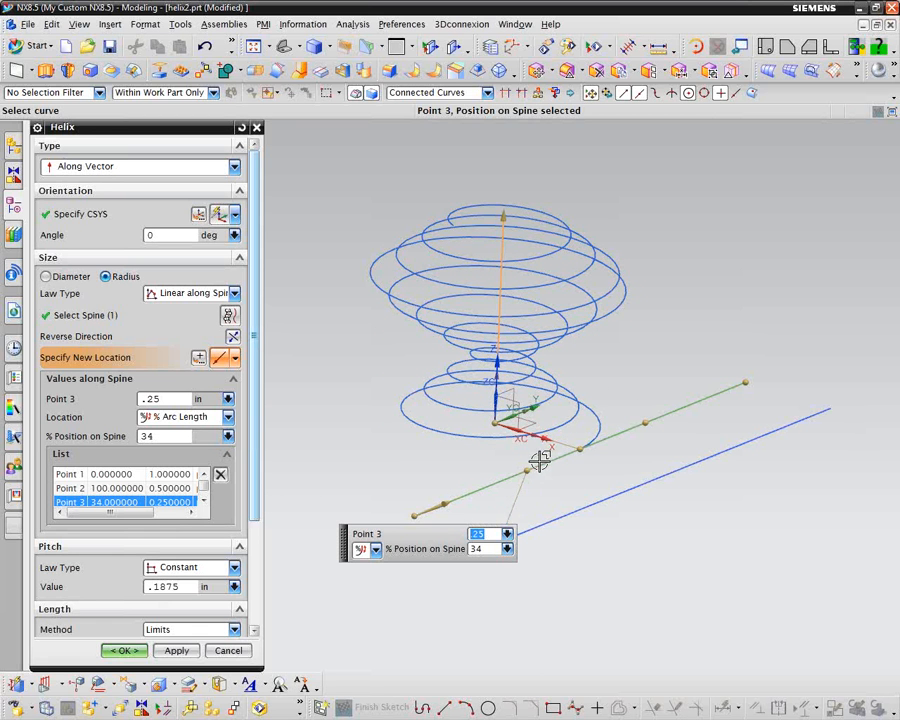
Slide the .25 in radius location to 39% along the spine and the 1.25 in location to 70%.
drag(527, 470, 545, 463)
mouse_move(653, 419)
mouse_down()
mouse_move(672, 402)
mouse_move(629, 426)
mouse_move(646, 422)
mouse_up()
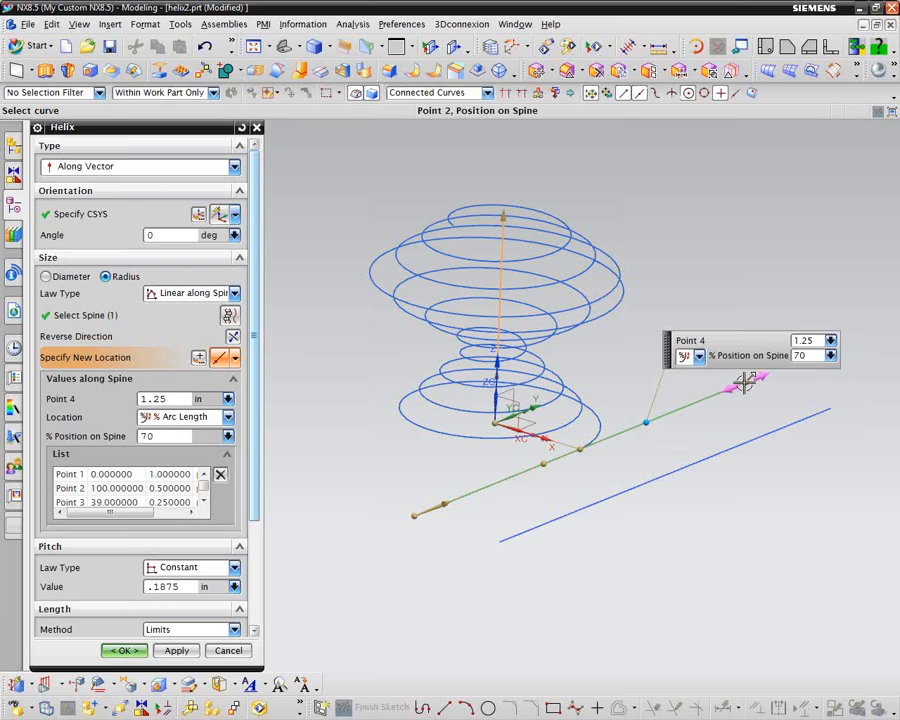
mouse_move(740, 381)
mouse_down()
mouse_move(715, 396)
mouse_move(745, 381)
mouse_up()
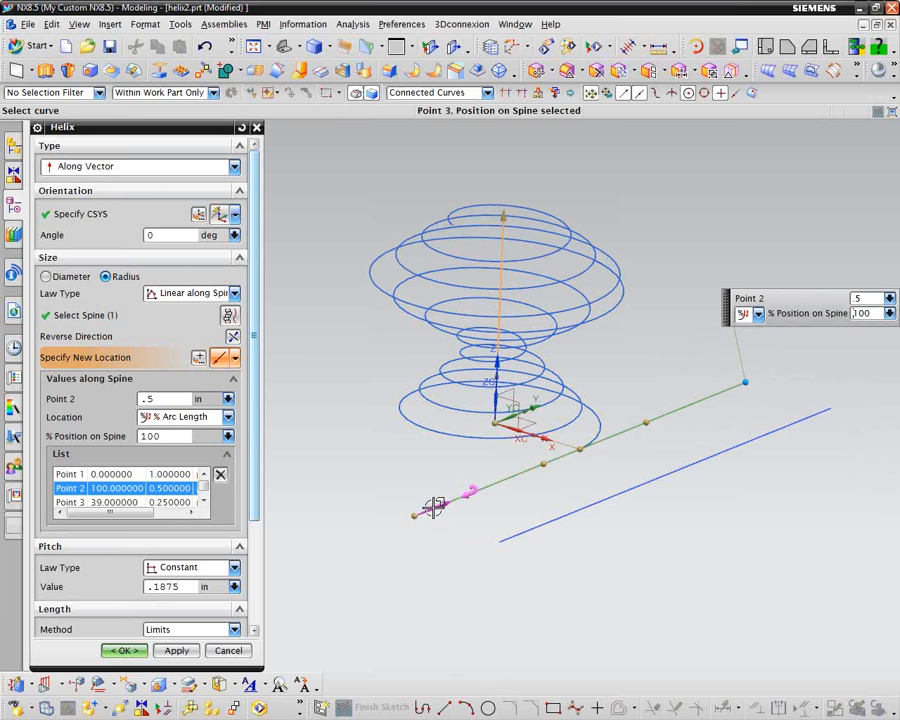
Slide the first radius location to 9% and the .25 in location to 27%, and rotate the helix start angle to 40 deg.
drag(416, 515, 444, 506)
drag(534, 472, 505, 479)
drag(574, 456, 619, 426)
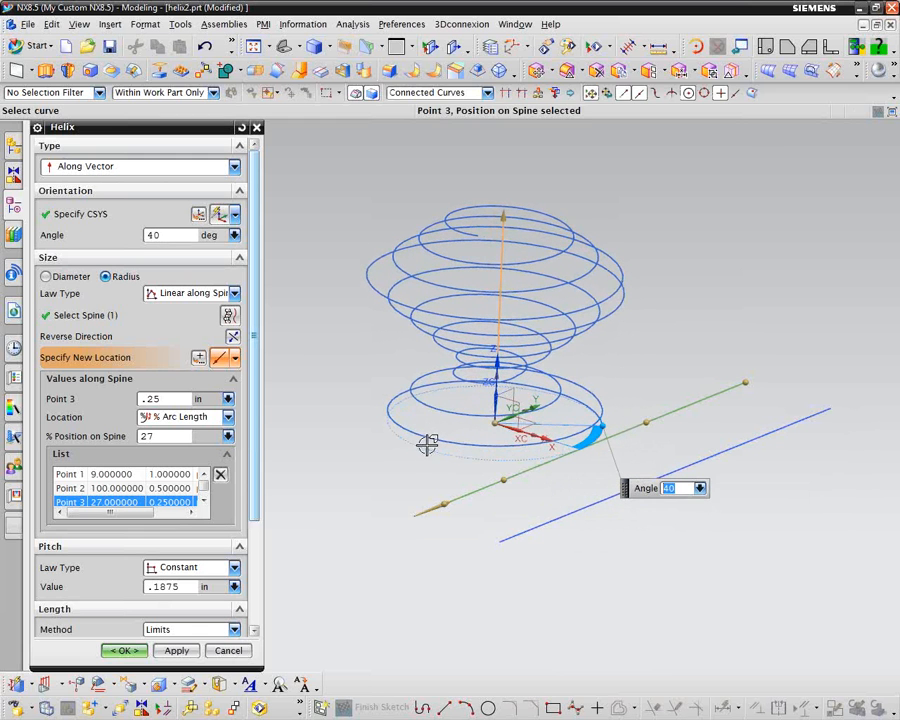
Delete the two intermediate radius locations, keeping only the two outer ones on the spine.
click(497, 479)
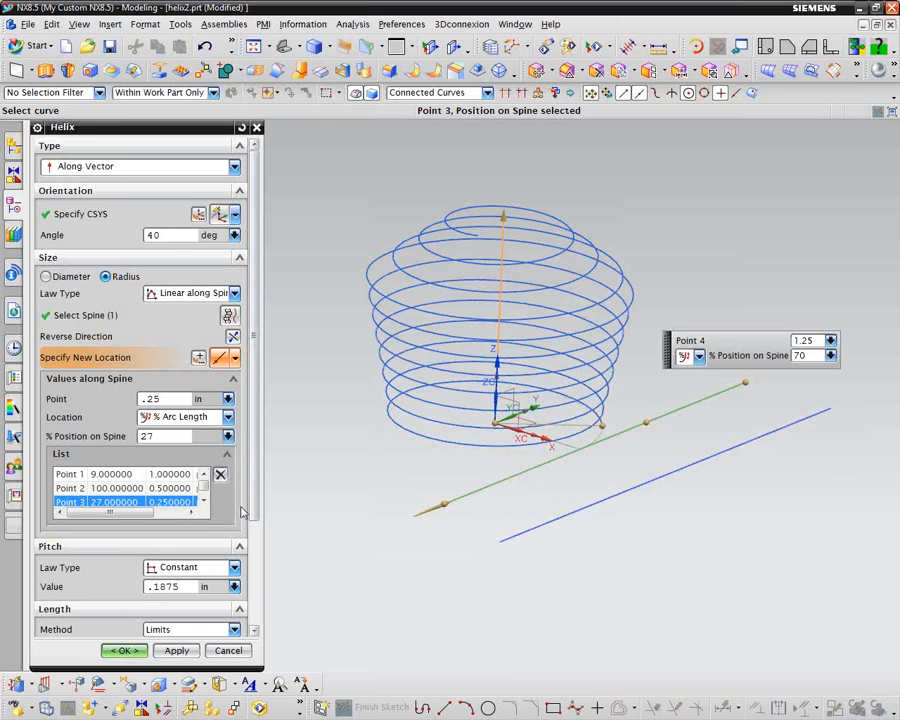
mouse_move(643, 426)
mouse_down()
mouse_move(611, 445)
mouse_move(667, 414)
mouse_move(660, 420)
mouse_up()
click(222, 475)
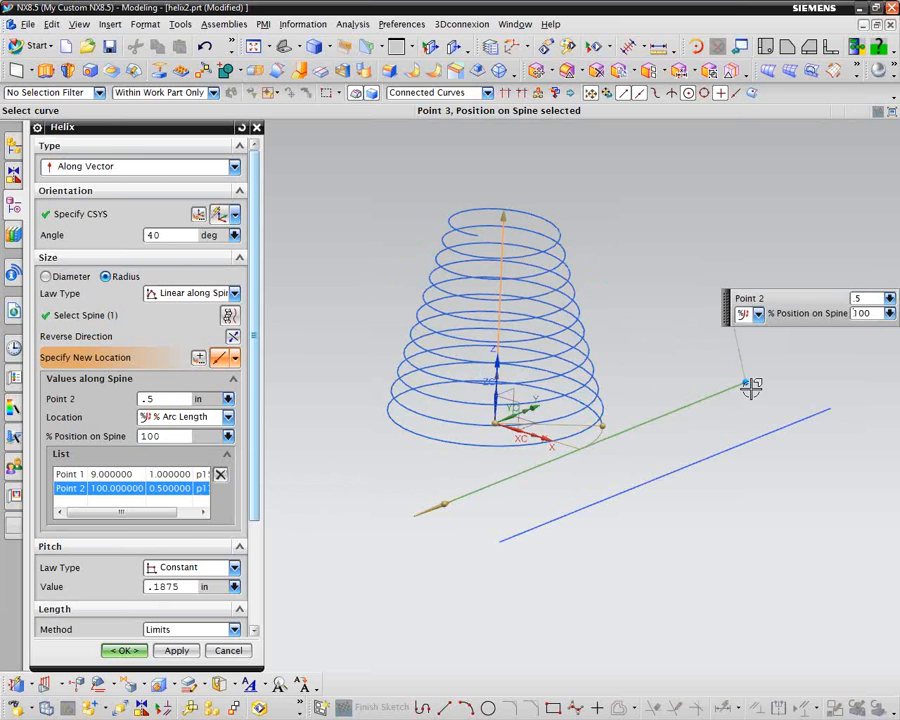
mouse_move(751, 386)
mouse_down()
mouse_move(675, 418)
mouse_move(651, 443)
mouse_move(752, 389)
mouse_up()
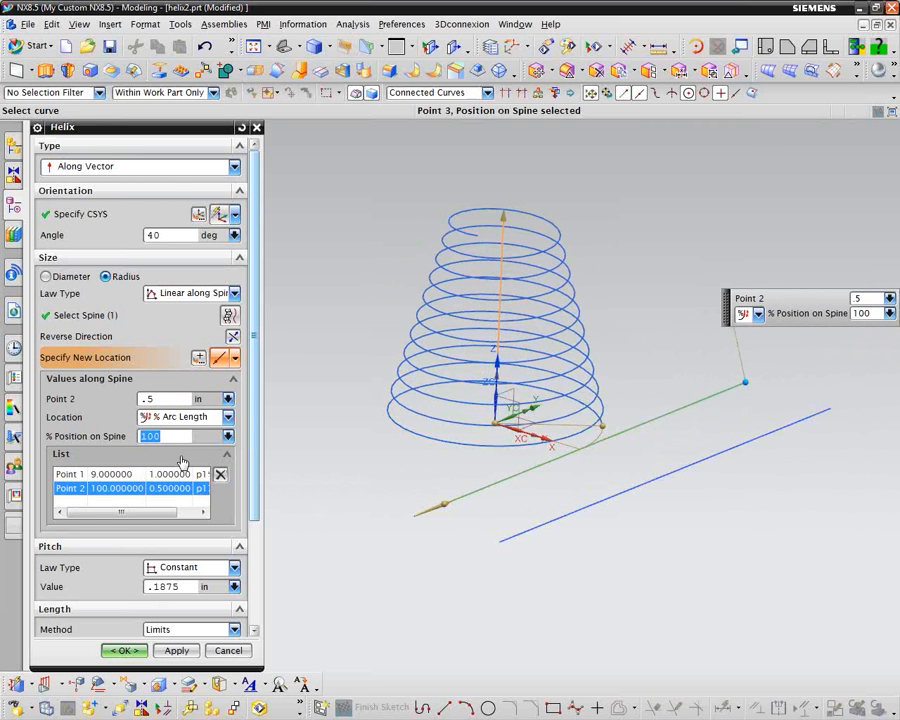
Change the pitch law to Linear along Spine and select the straight line farther from the helix as the pitch spine.
drag(254, 428, 256, 536)
click(235, 430)
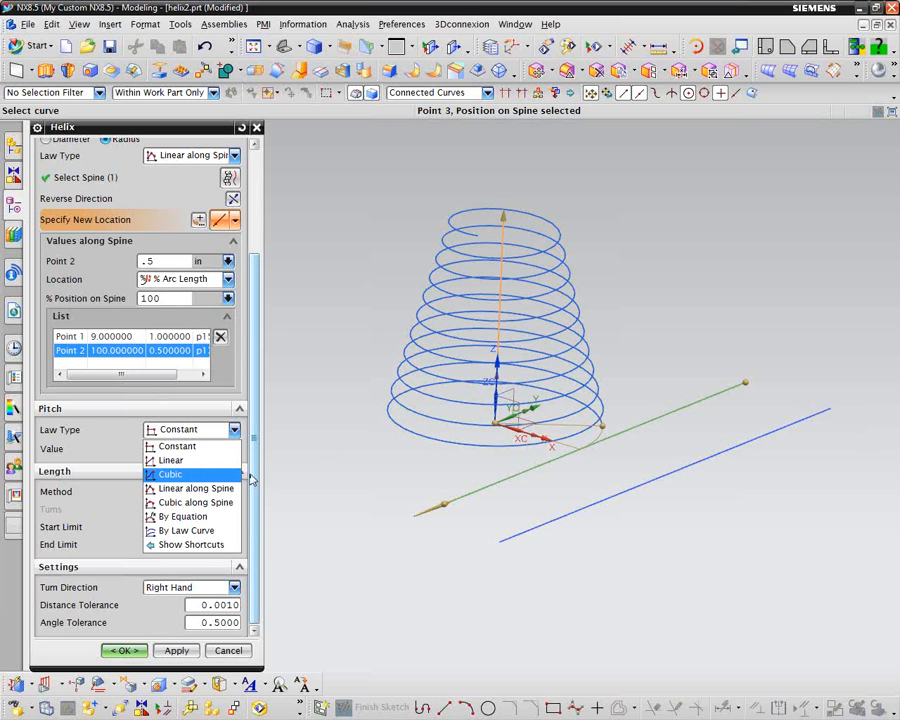
click(173, 490)
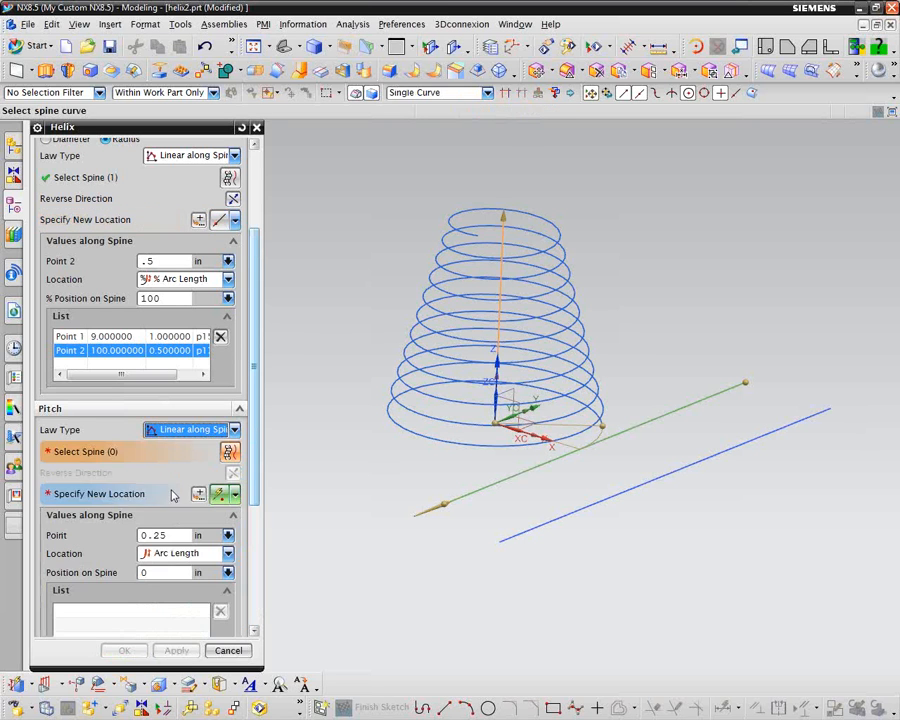
click(553, 516)
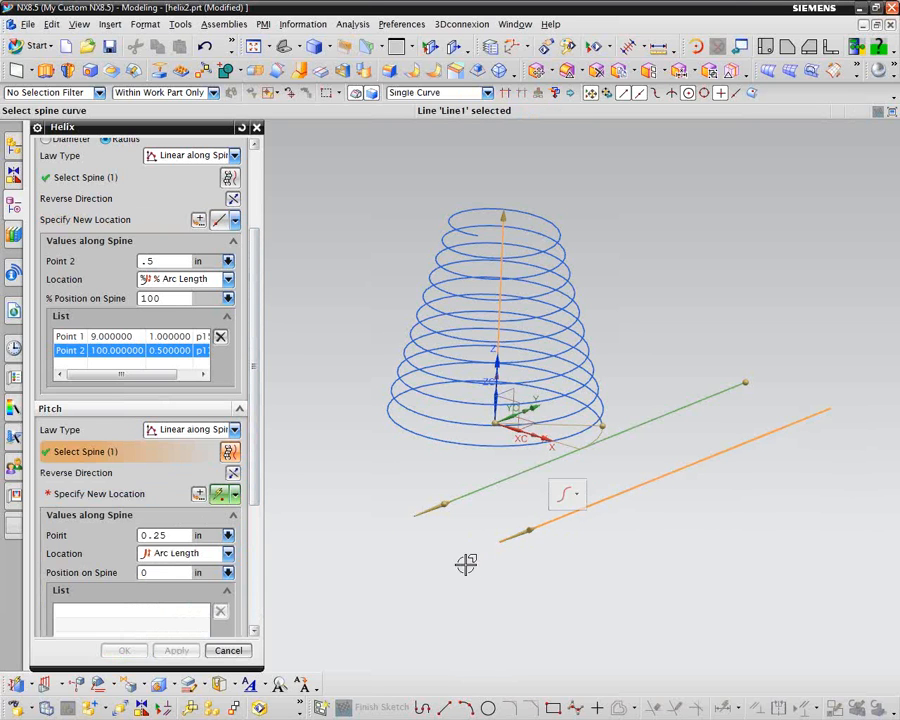
Add pitch locations at both end points of the pitch spine, 0% and 100%, each with a pitch of 0.125 in.
click(235, 494)
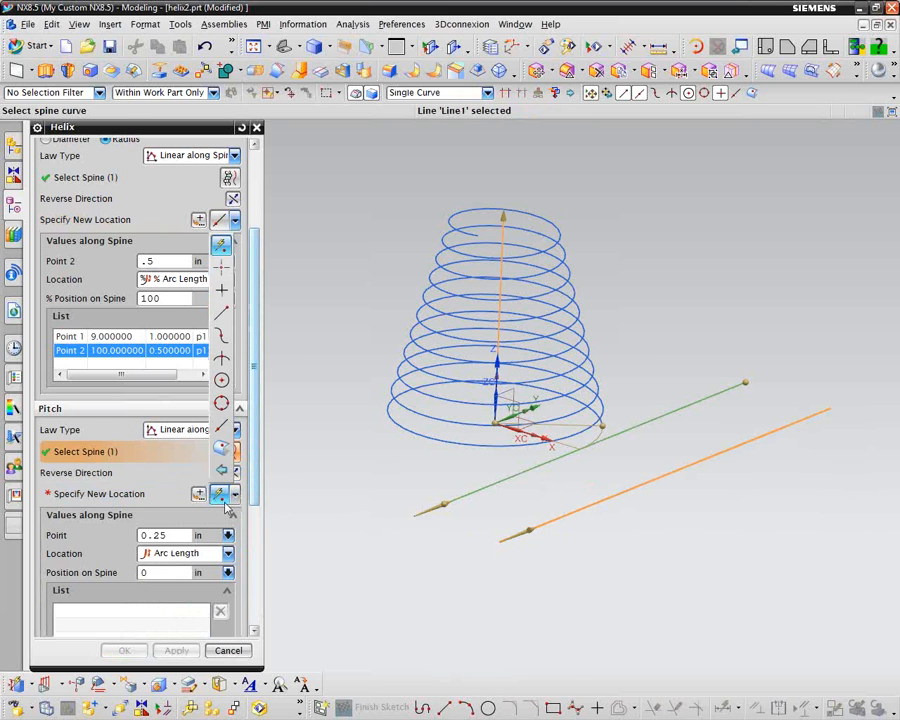
click(227, 318)
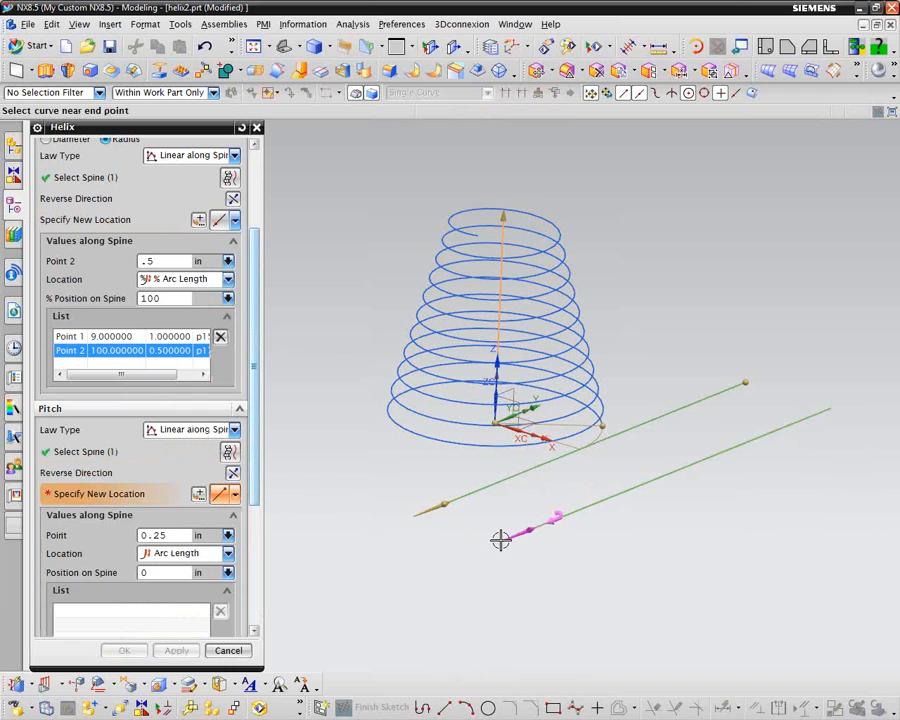
click(558, 521)
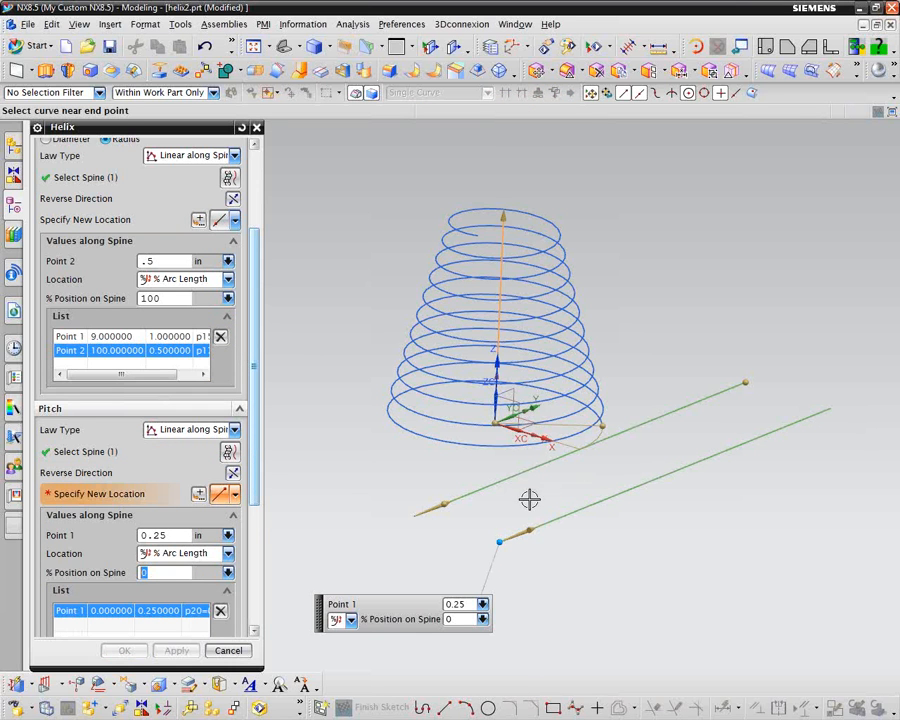
click(456, 605)
click(452, 604)
text(1)
click(836, 410)
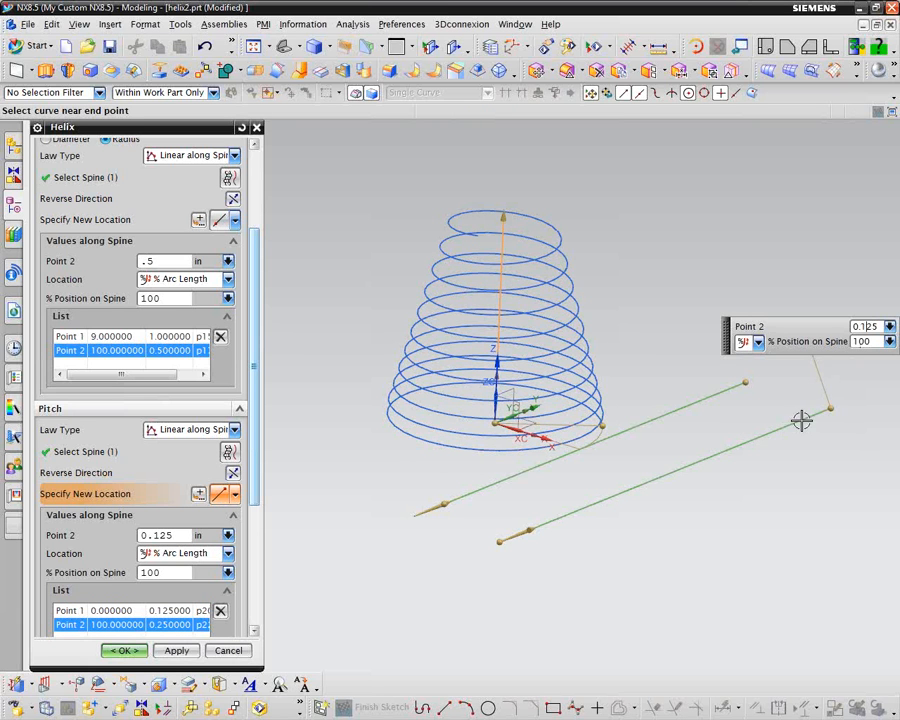
Add a point-on-curve pitch location about 20% along the pitch spine with a pitch of 0.5 in.
click(235, 494)
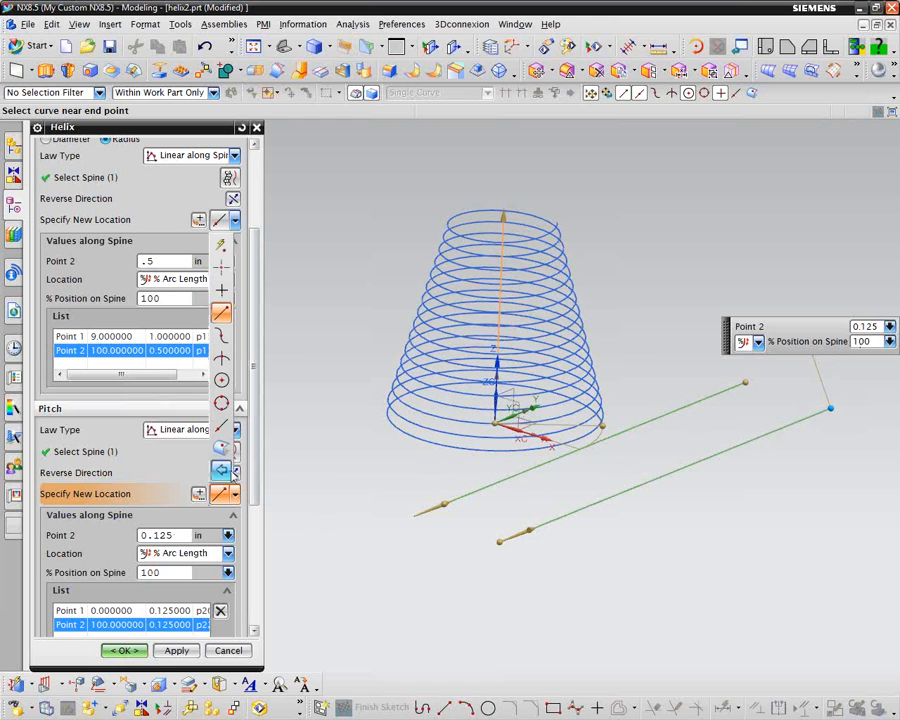
click(222, 428)
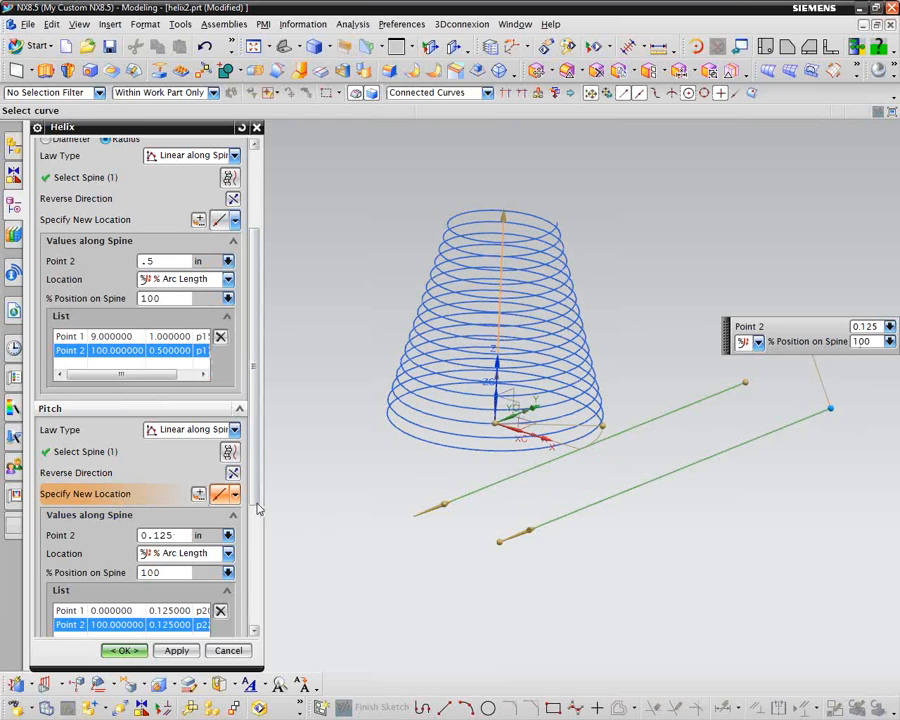
click(565, 515)
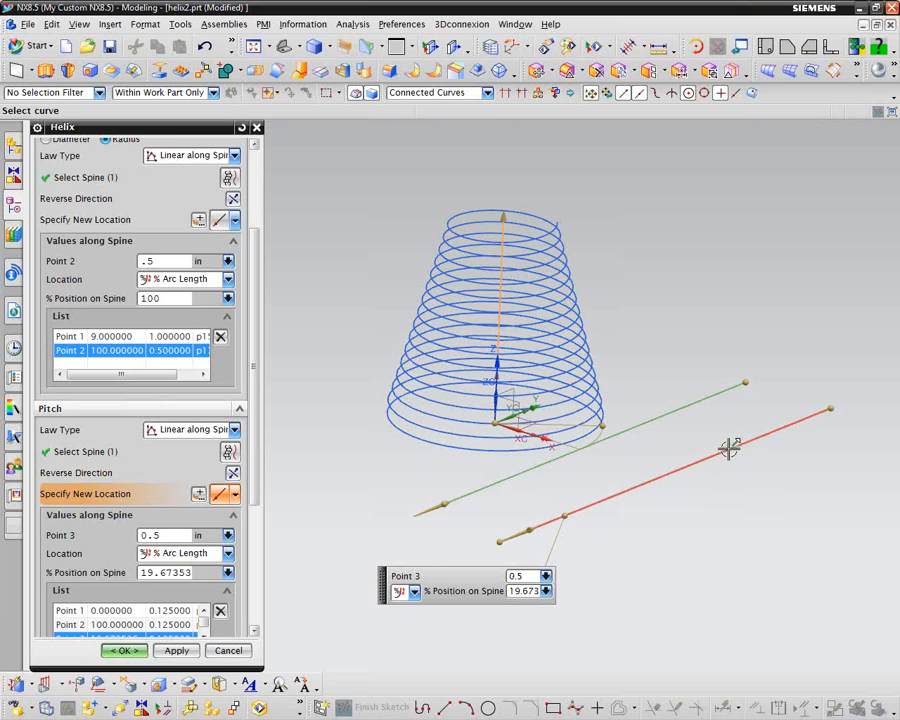
Add a fourth pitch location at 82% along the pitch spine with a pitch of 0.125 in.
click(762, 436)
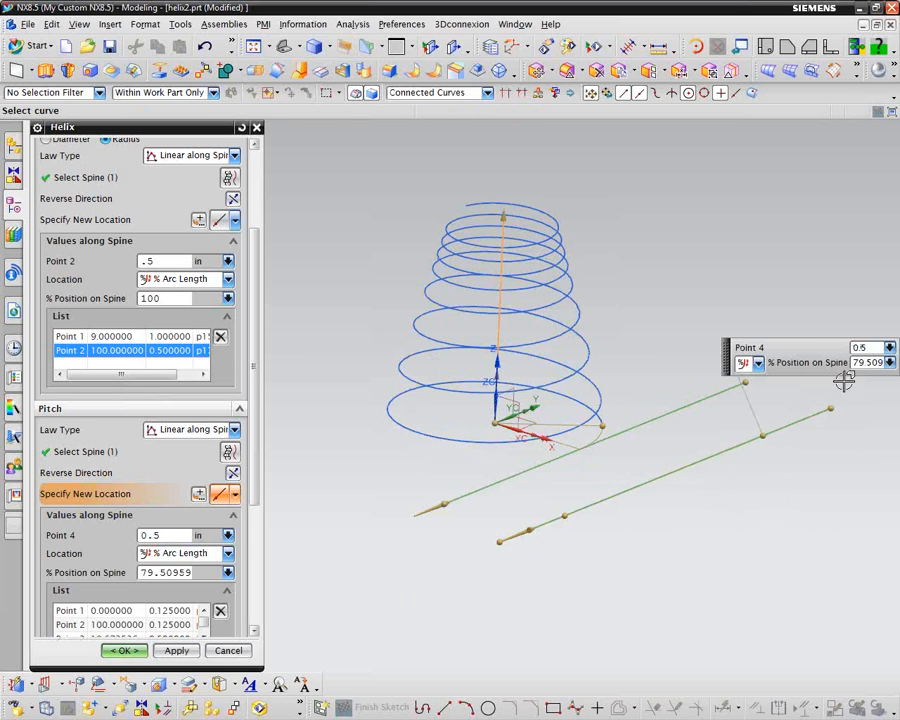
drag(752, 448, 771, 444)
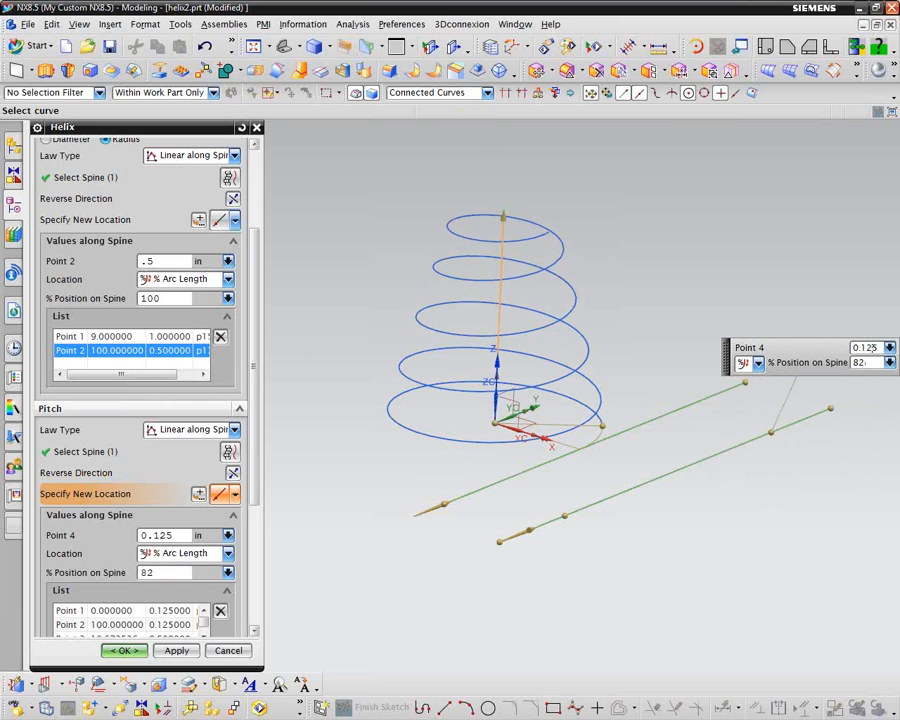
key(Return)
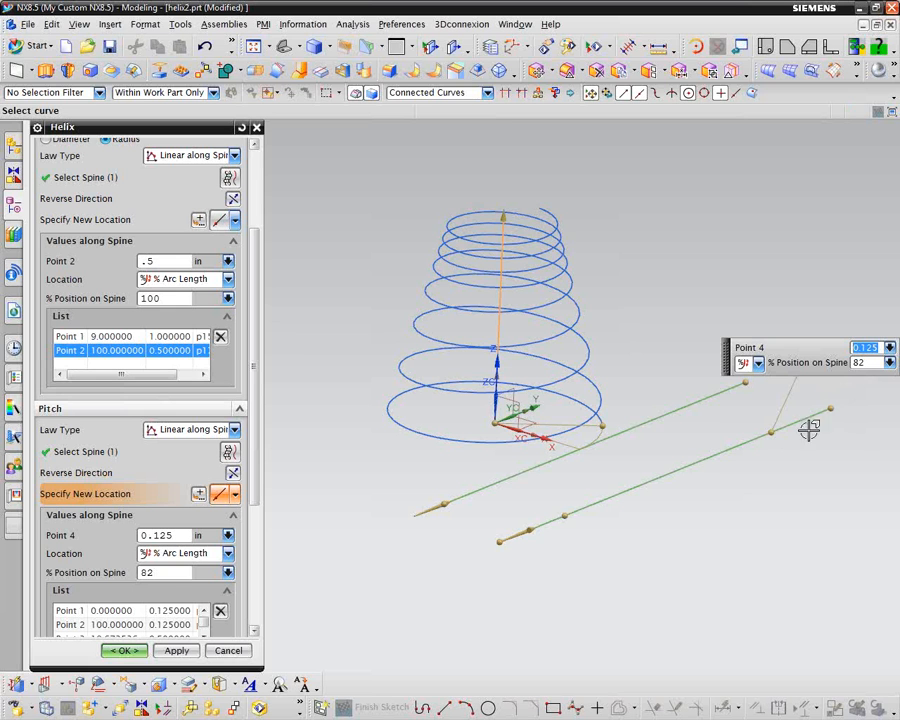
Move pitch locations 4 and 3 to 63% and 32% along the pitch spine, and radius location 2 to 68% along the radius spine.
drag(771, 438, 713, 468)
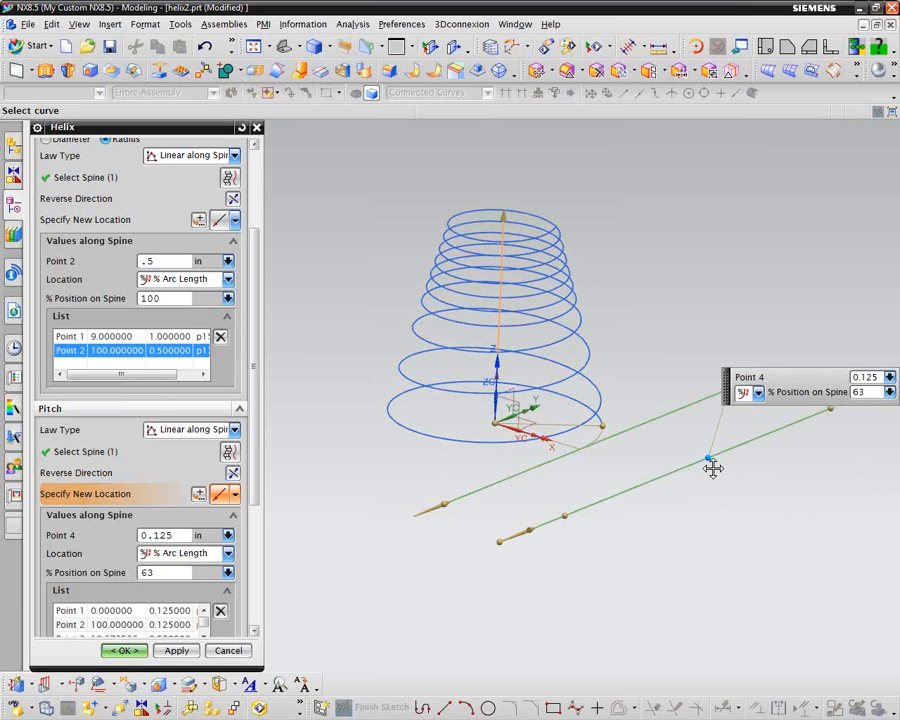
drag(569, 518, 604, 497)
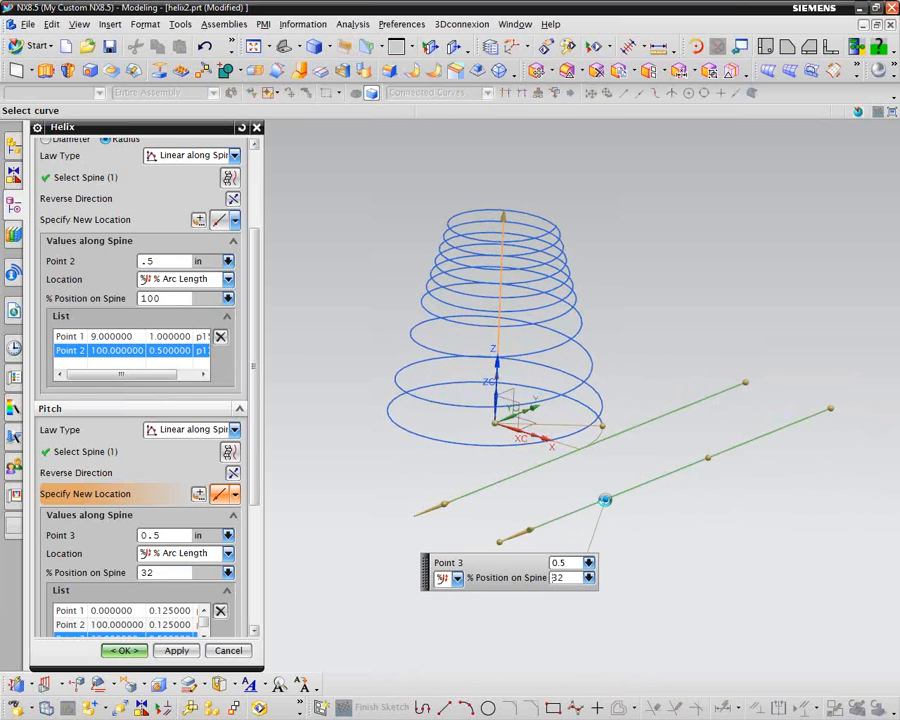
drag(742, 388, 659, 428)
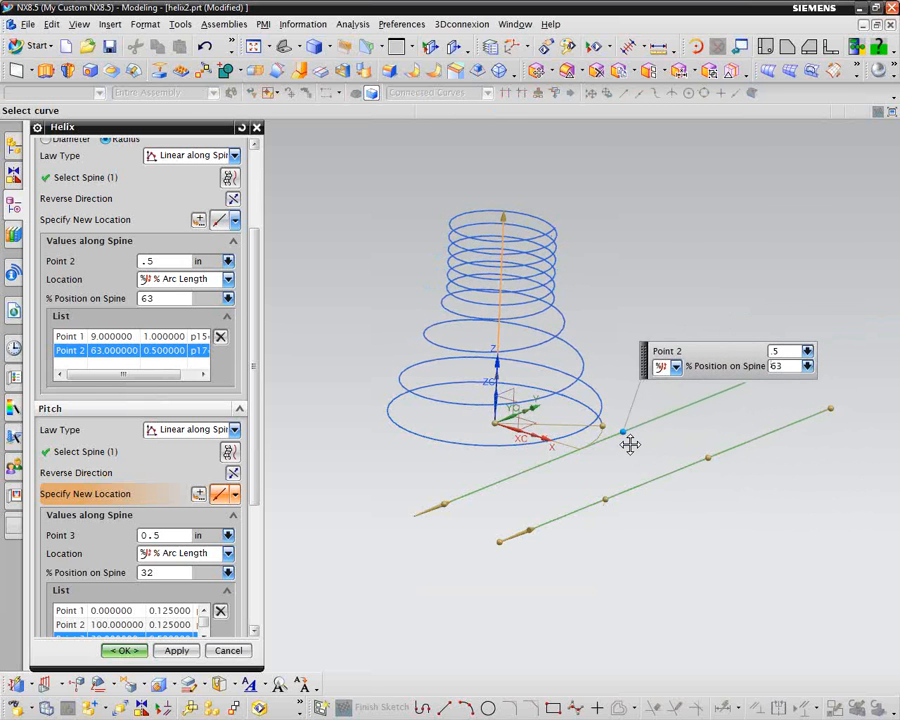
drag(630, 444, 583, 456)
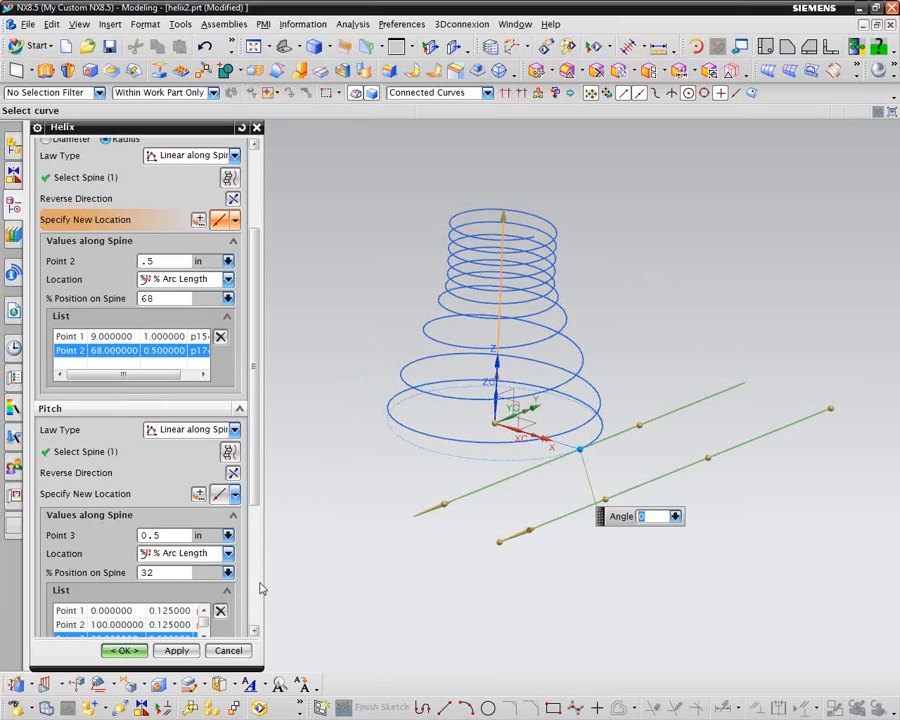
Review the helix's remaining pitch, length and tolerance settings, and discard the helix.
drag(255, 495, 259, 636)
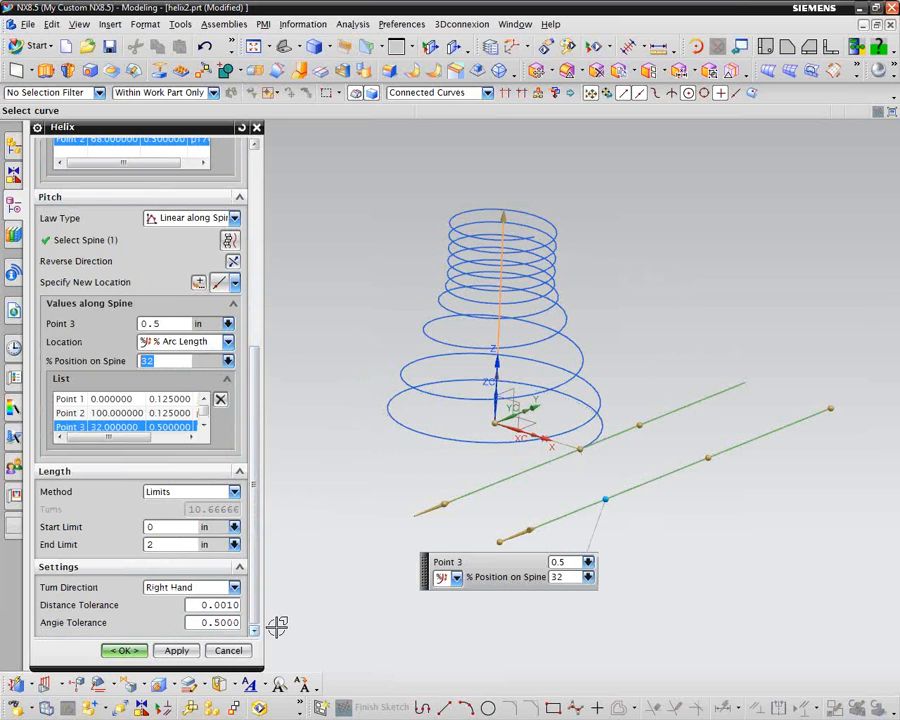
middle_drag(689, 557, 669, 561)
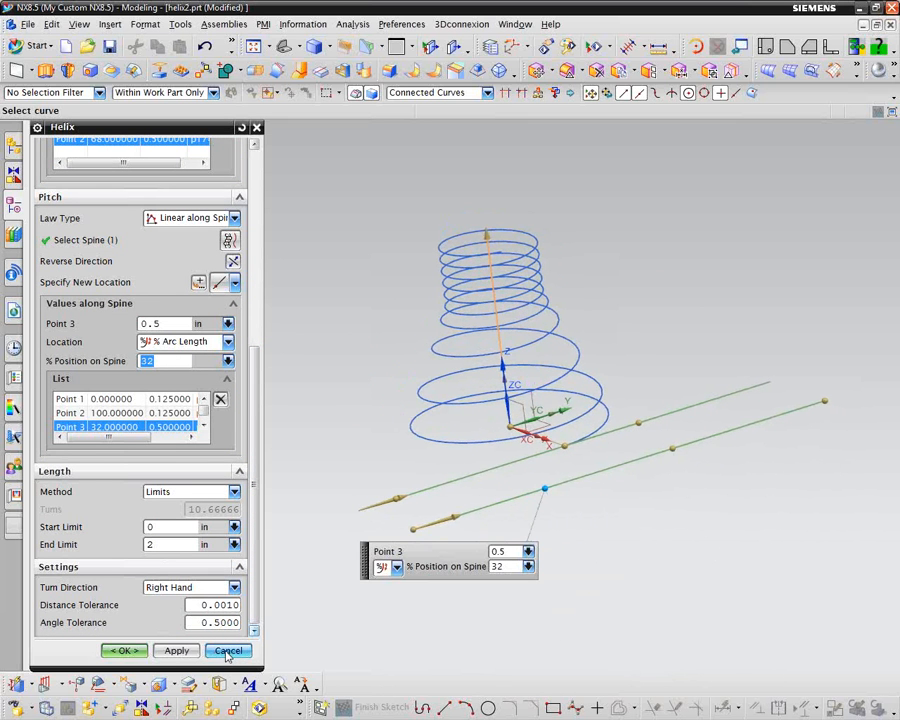
click(228, 653)
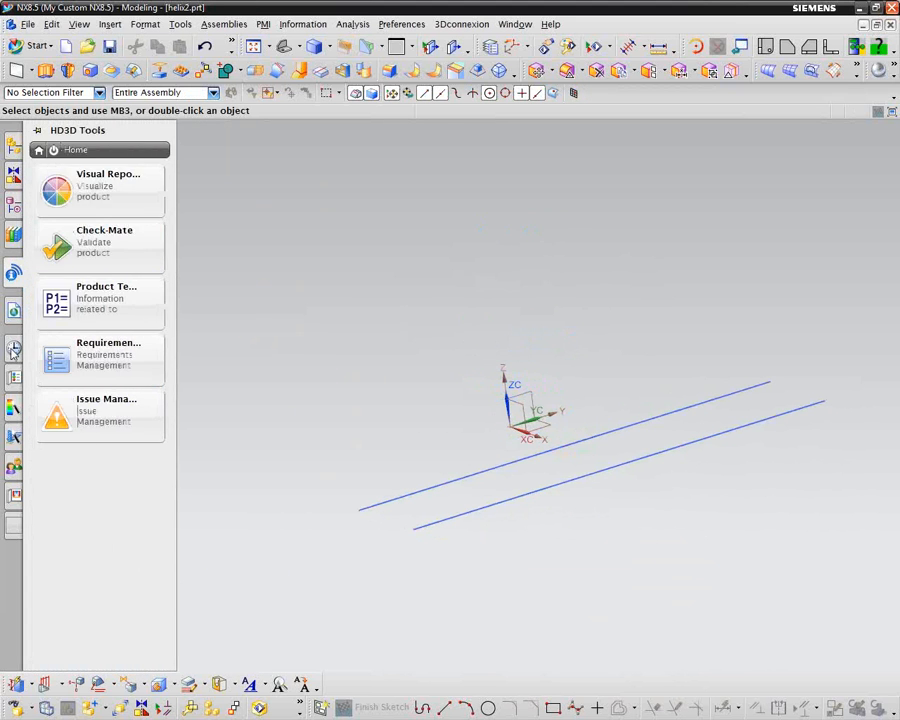
Switch to the already open part helix.prt.
mouse_move(16, 350)
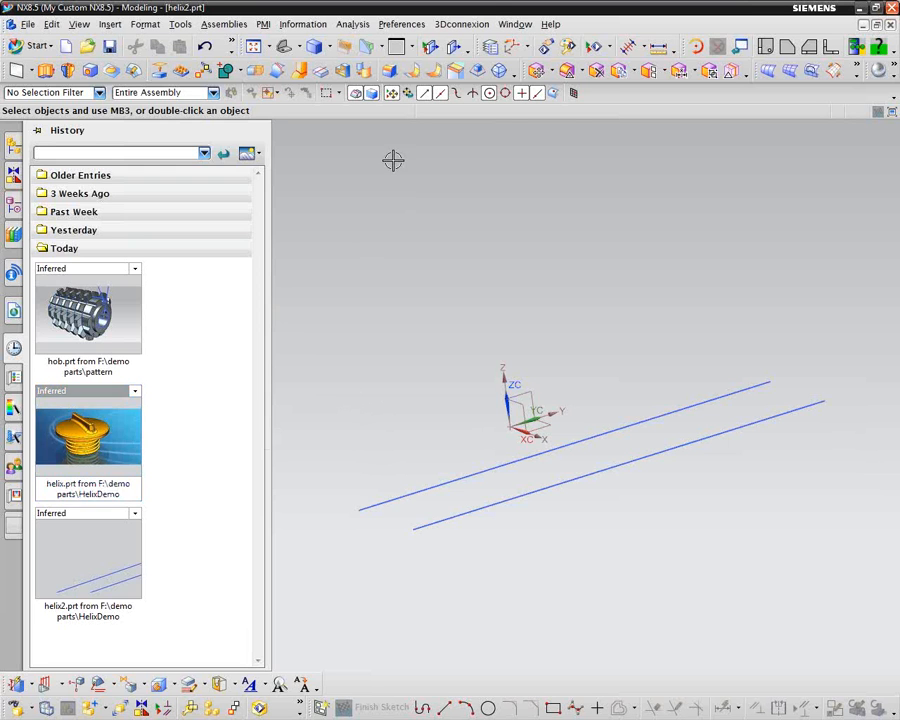
click(516, 24)
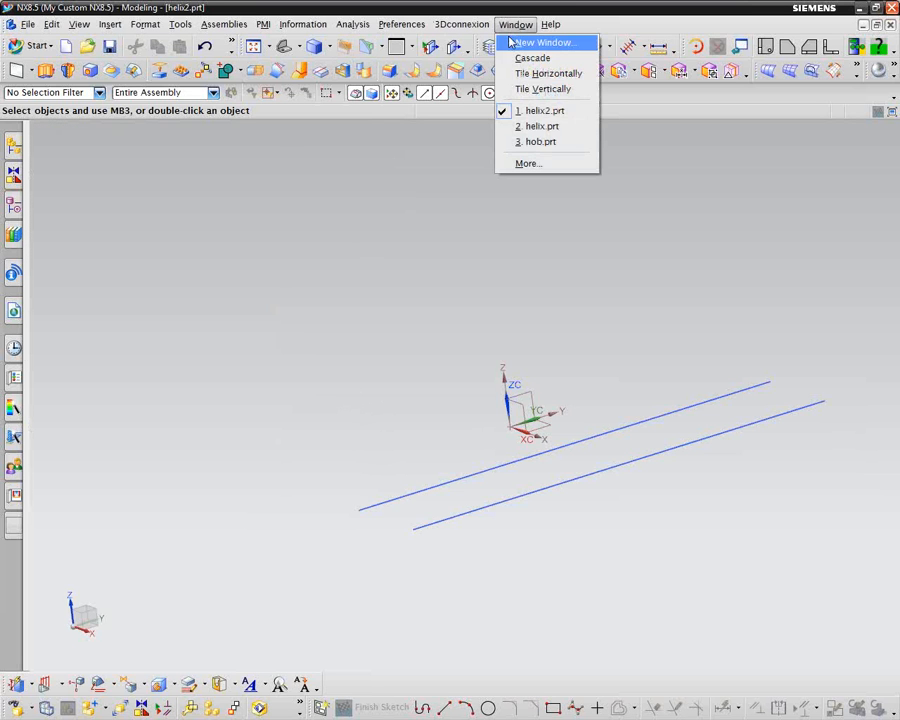
click(540, 127)
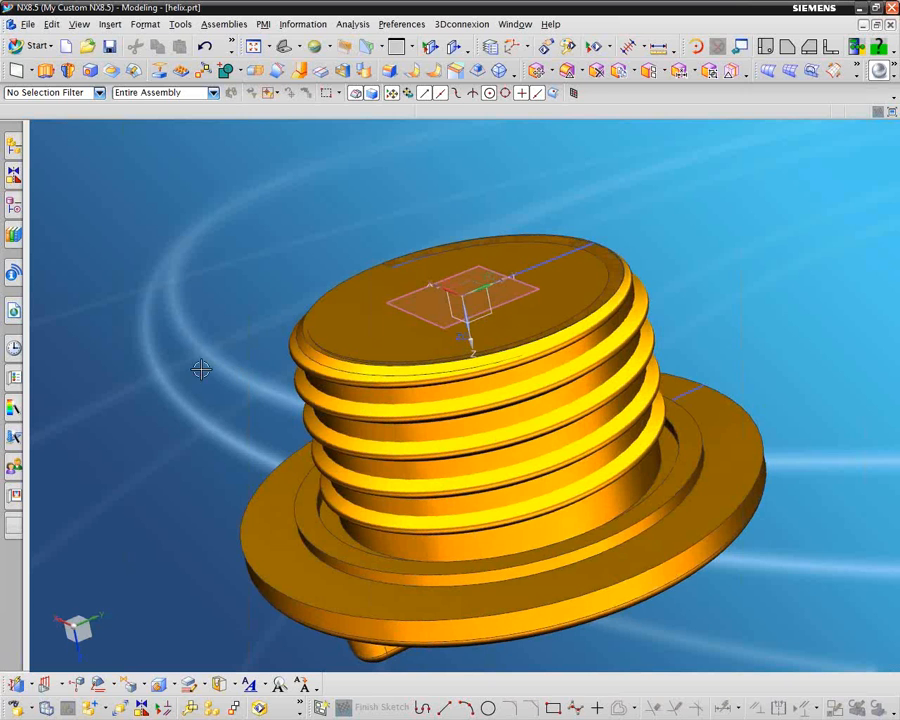
Change the view's rendering style to Shaded with Edges.
right_click(102, 279)
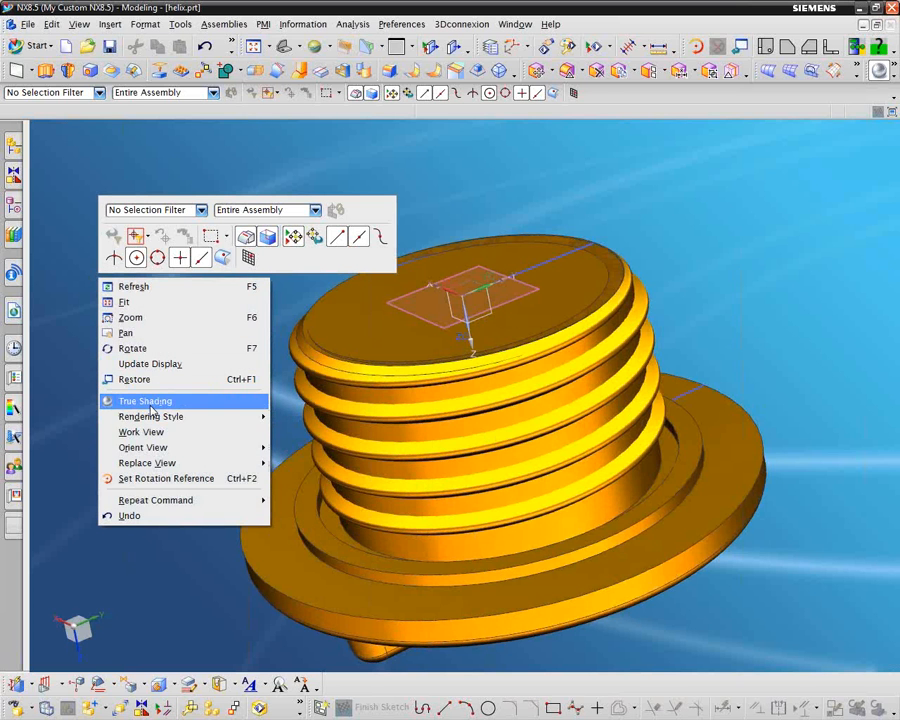
mouse_move(179, 417)
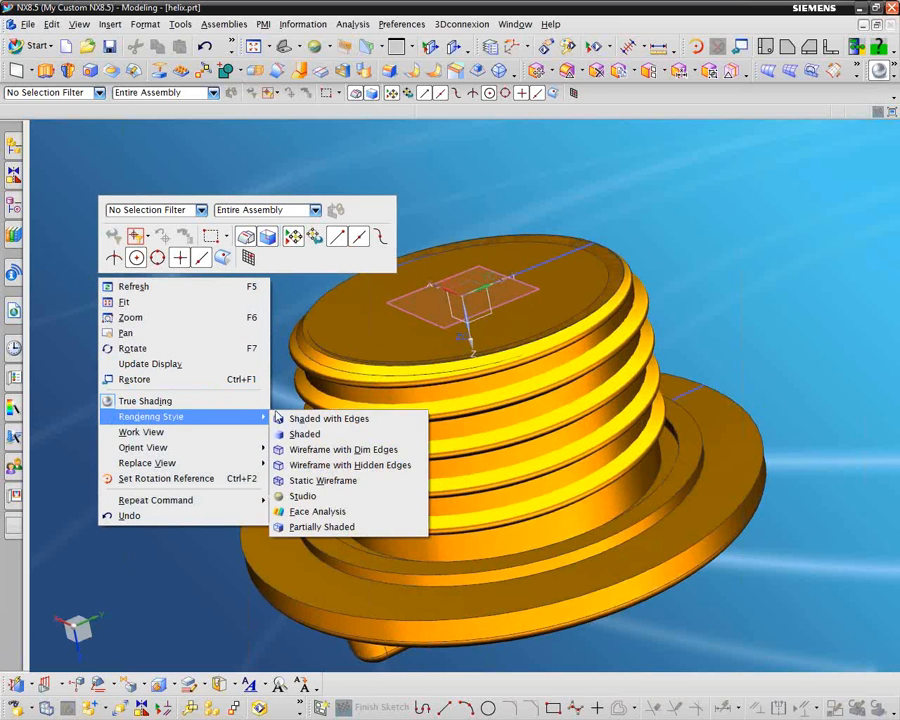
click(283, 419)
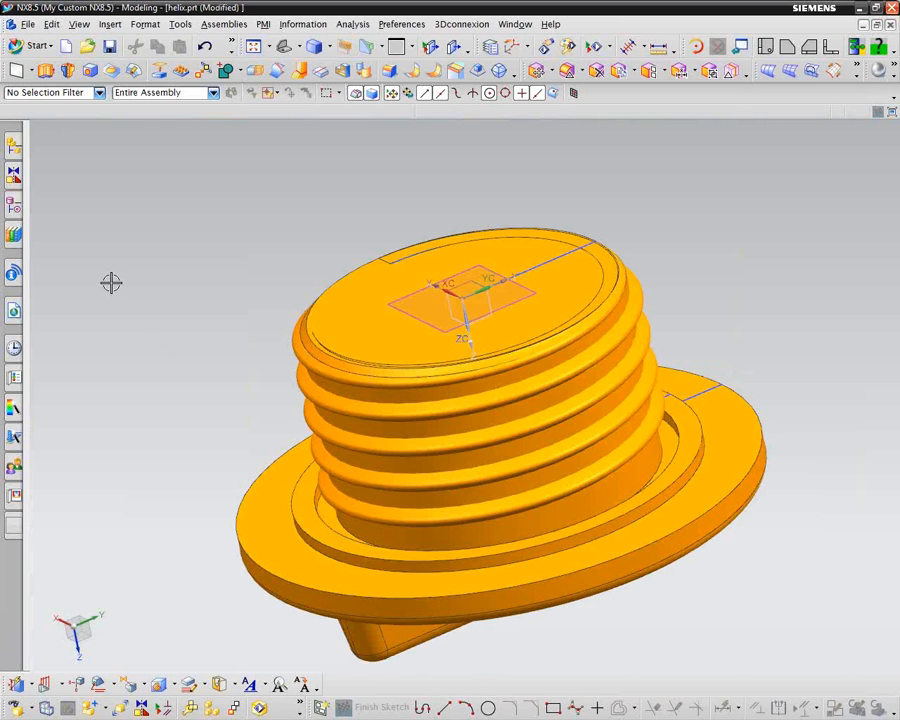
Hide the cap's main body by hiding the Revolve (2) feature.
click(14, 206)
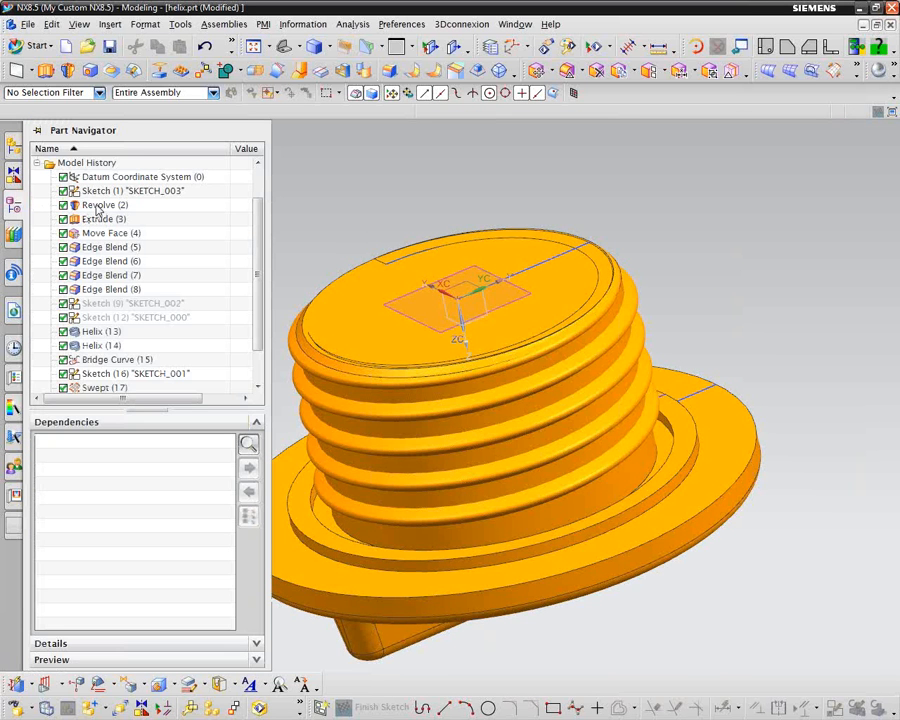
click(99, 205)
right_click(105, 205)
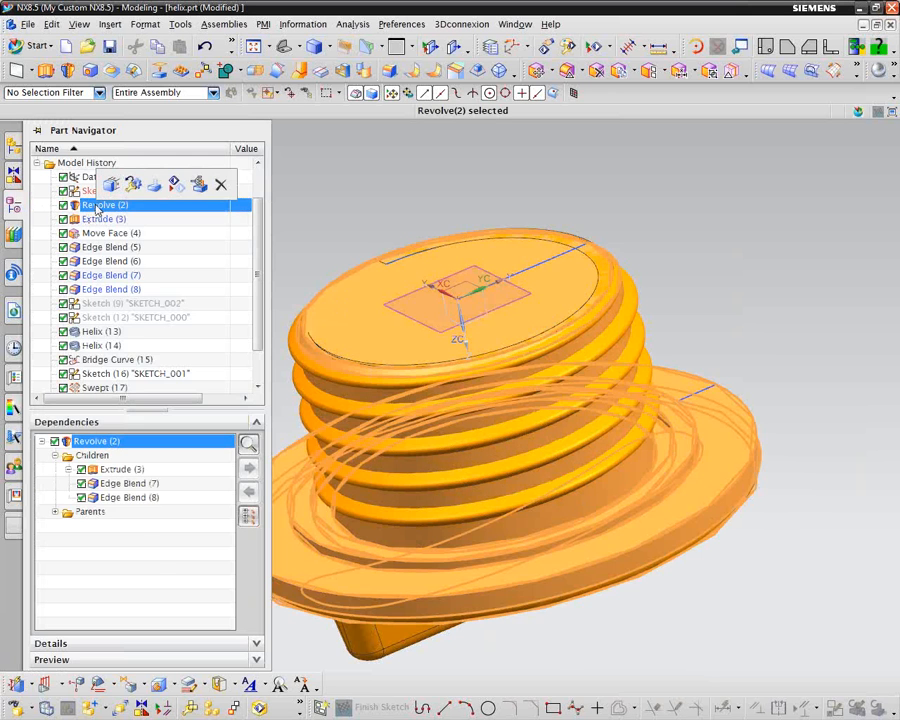
click(122, 213)
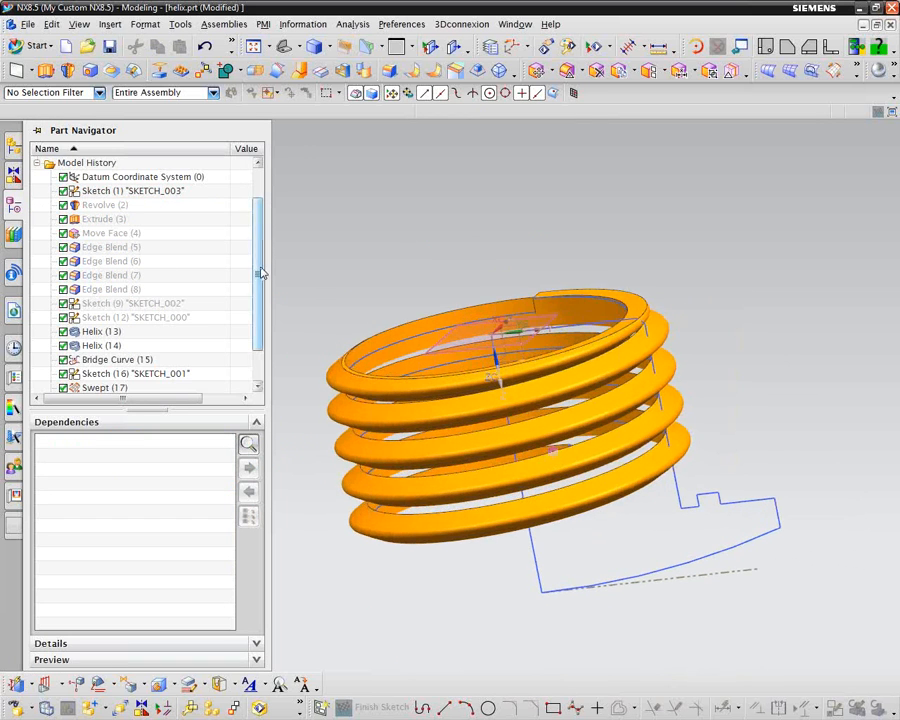
Hide the swept thread body through Trim Body (19), and hide Fixed Datum Plane (18).
drag(258, 268, 240, 332)
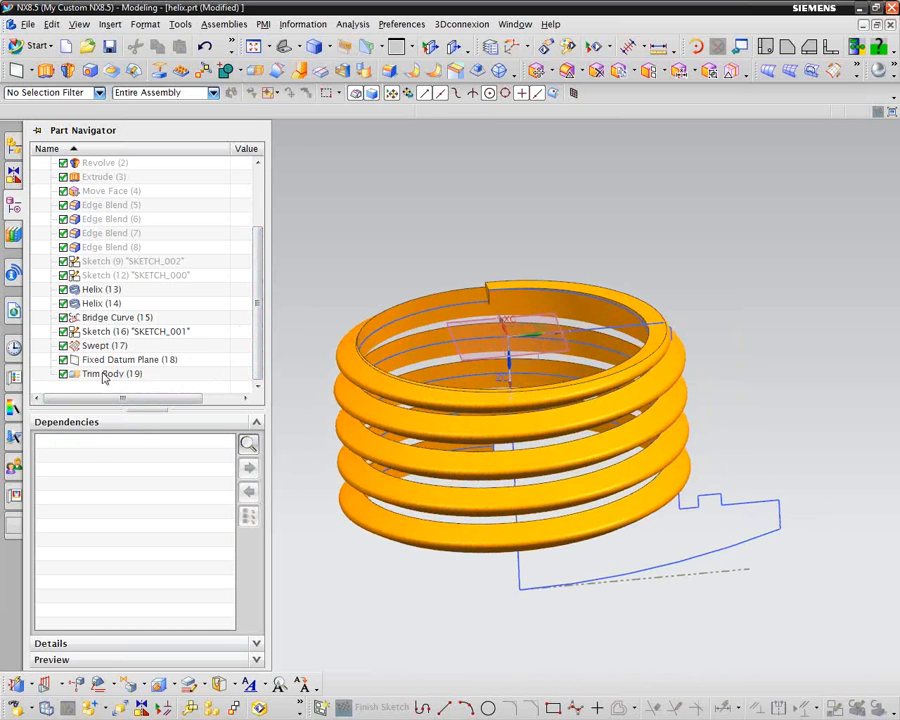
click(103, 374)
right_click(104, 375)
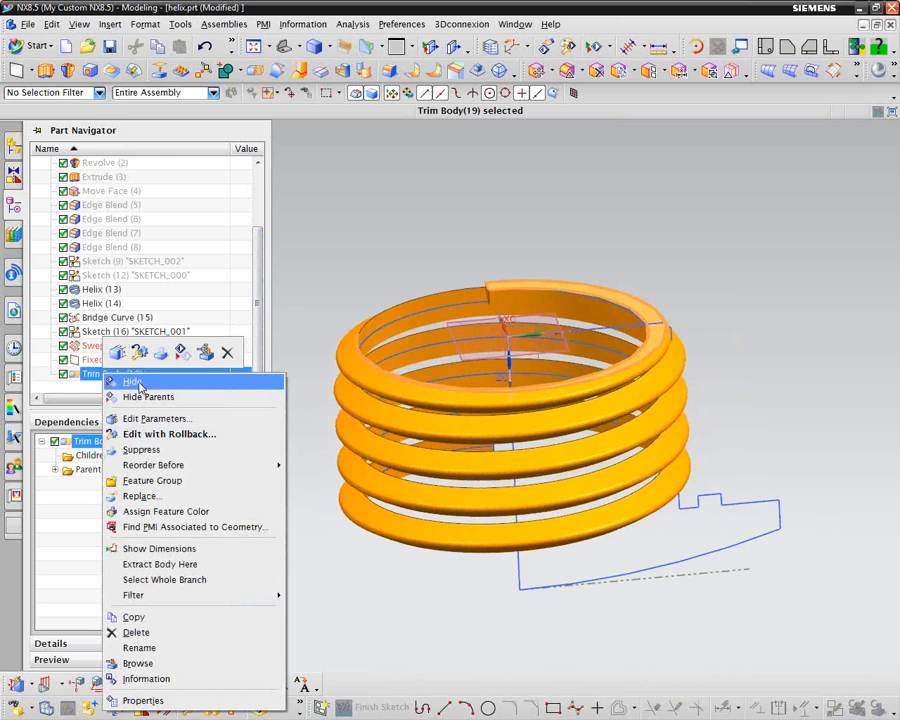
click(136, 383)
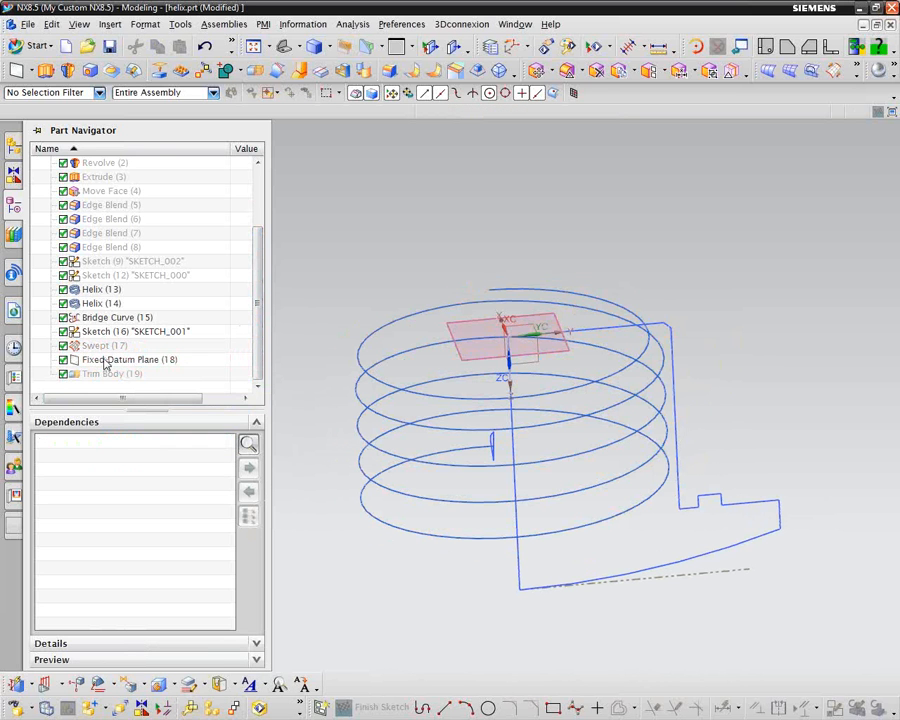
click(105, 360)
right_click(105, 361)
click(133, 340)
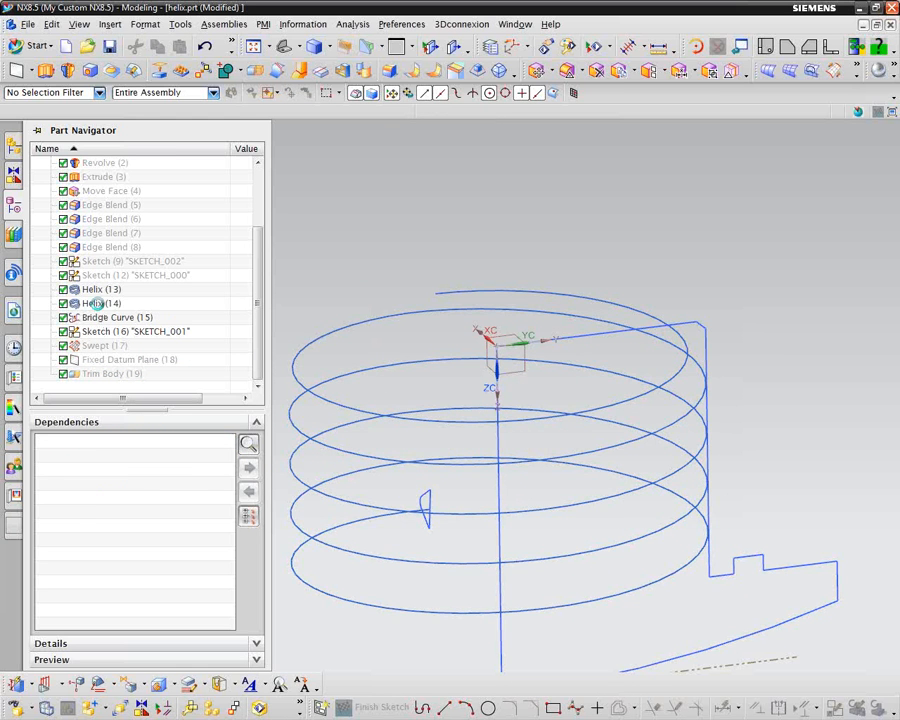
Highlight Helix (14) to identify it, and make Helix (13) the current feature.
click(98, 306)
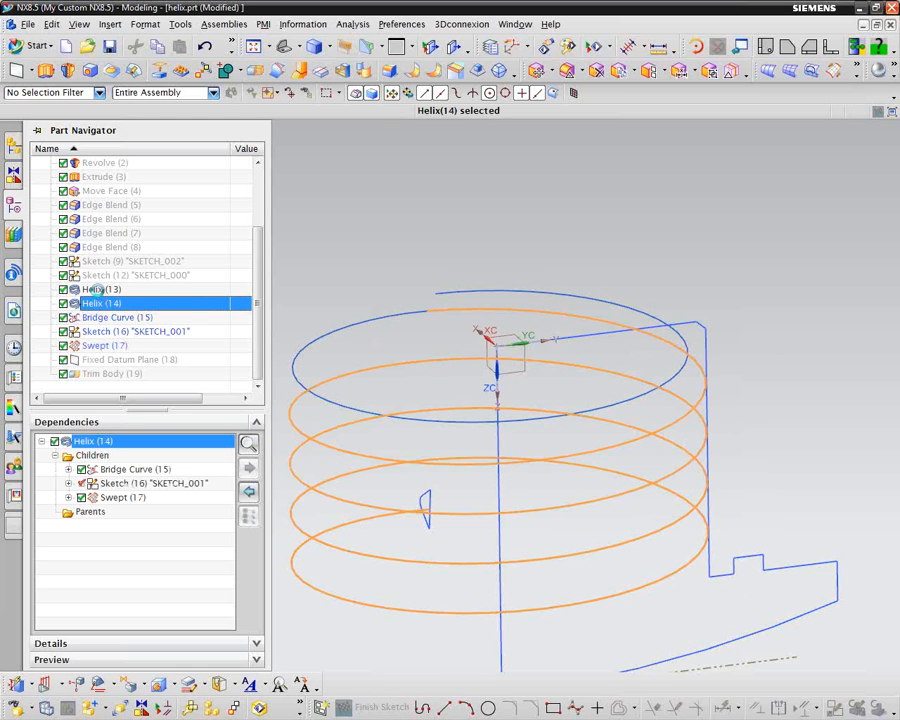
click(100, 290)
right_click(100, 291)
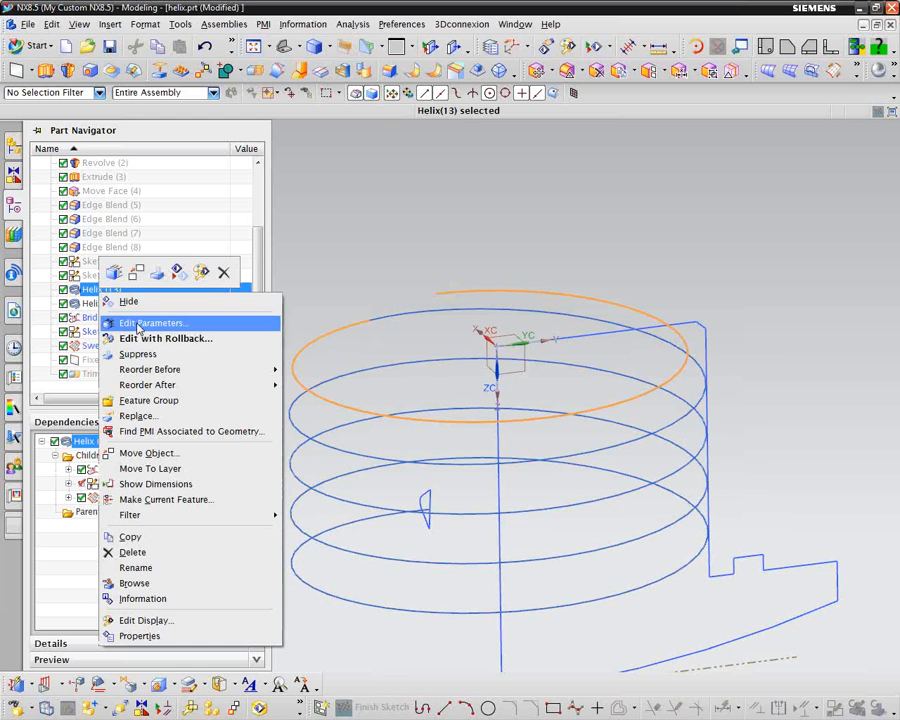
click(174, 500)
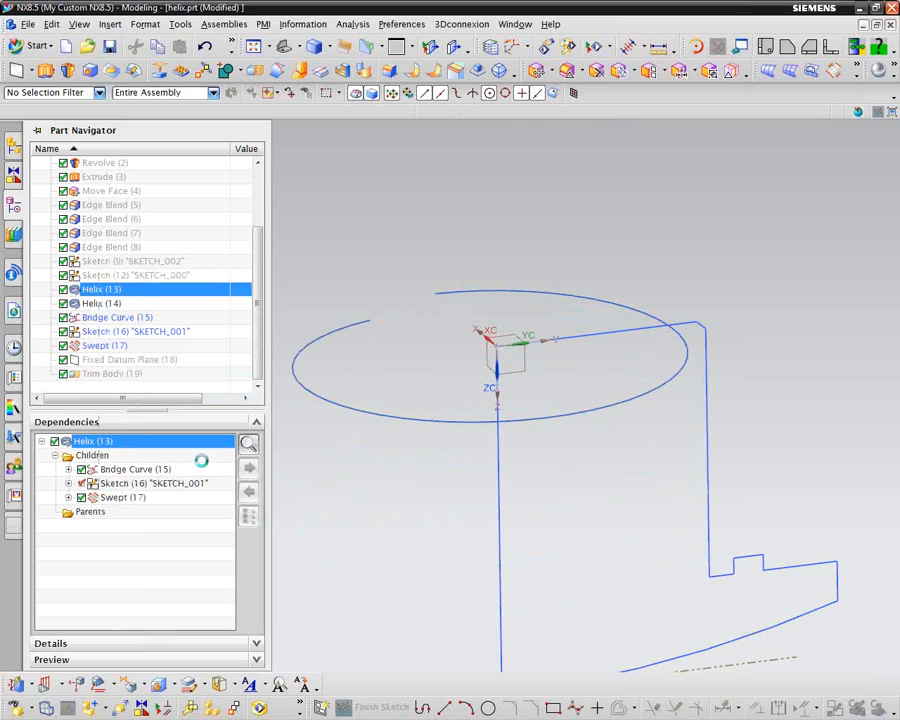
Edit Helix (13) with rollback to examine its orientation, radius law, pitch and number of turns, and accept it.
click(92, 289)
right_click(92, 289)
click(159, 331)
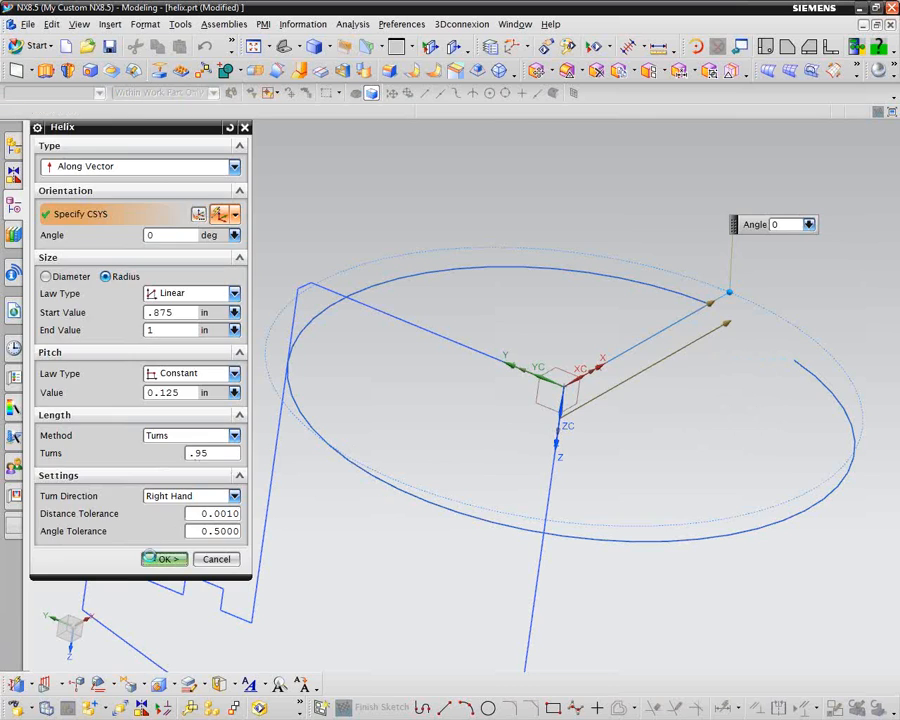
click(160, 559)
Edit Helix (14) with rollback to examine its radius, pitch and turns, and accept it.
click(14, 207)
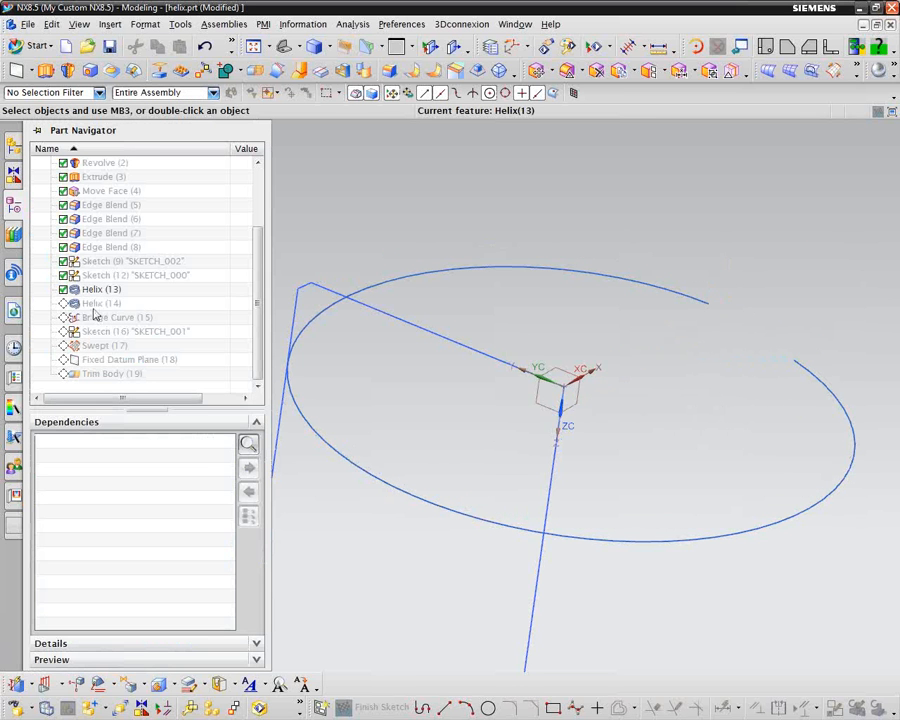
click(93, 306)
right_click(93, 306)
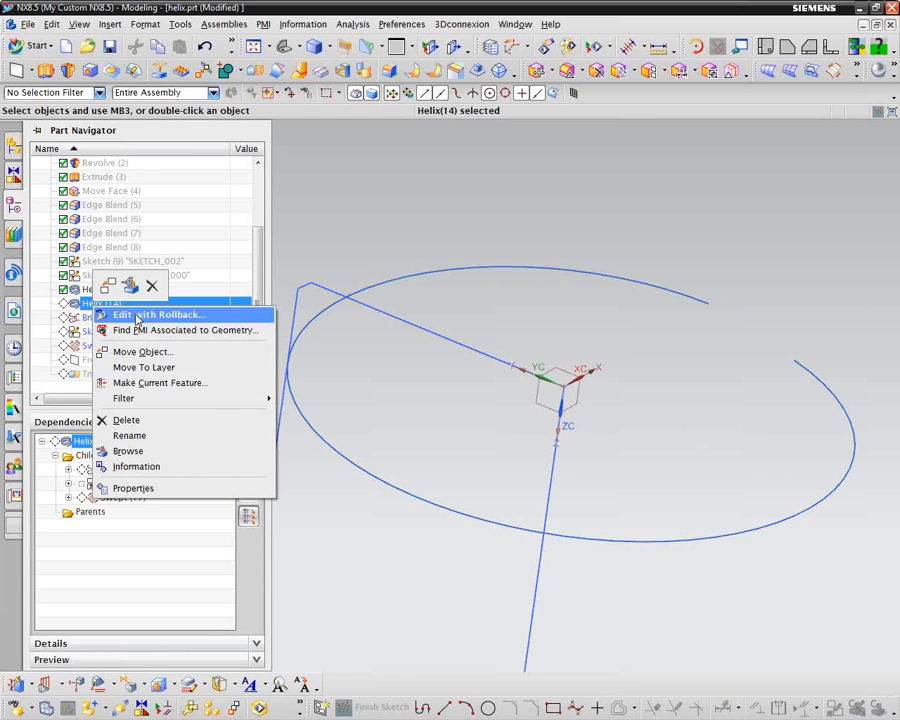
click(135, 313)
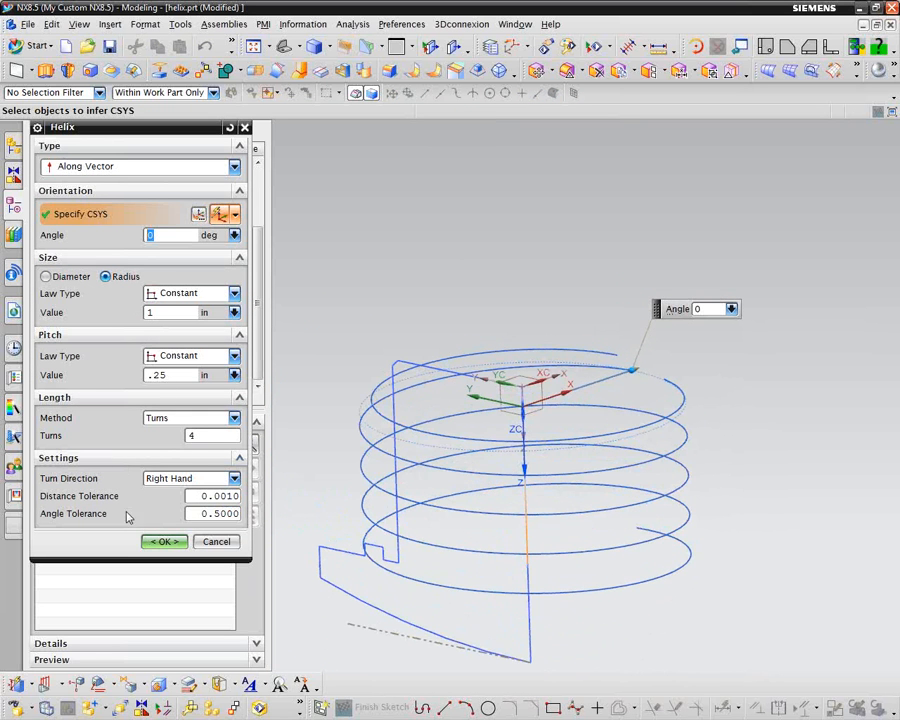
click(164, 541)
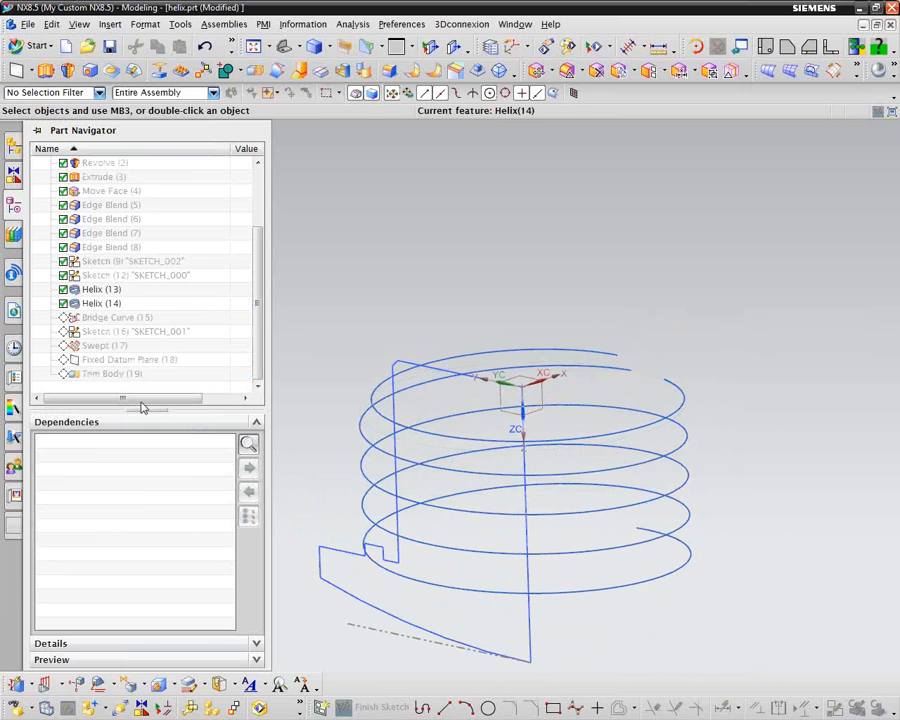
Edit Bridge Curve (15) with rollback to examine its start and end curves and shape control, and accept it.
click(100, 317)
right_click(100, 317)
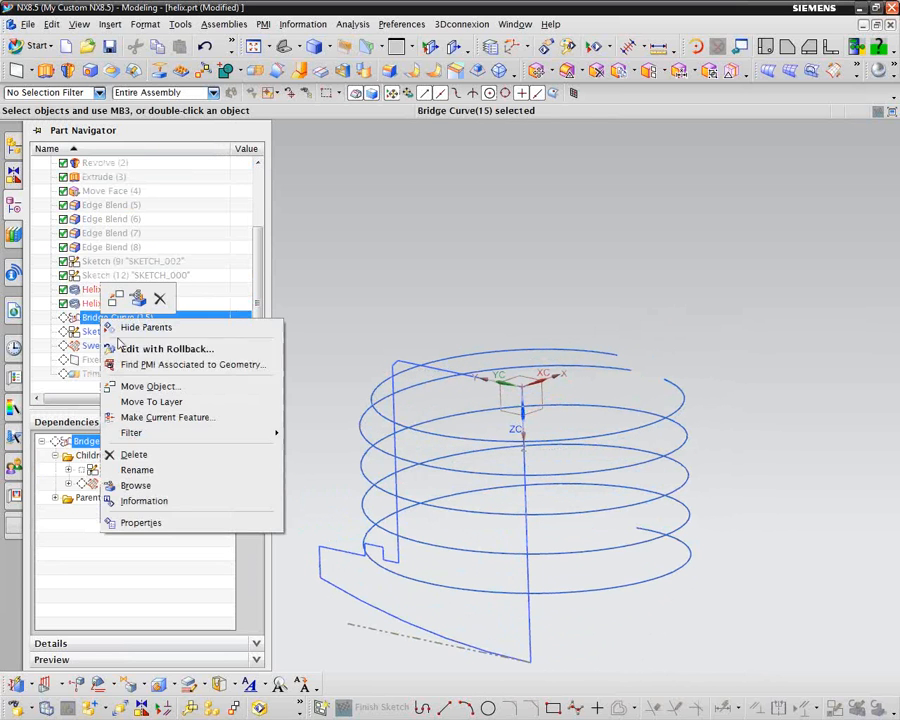
click(140, 345)
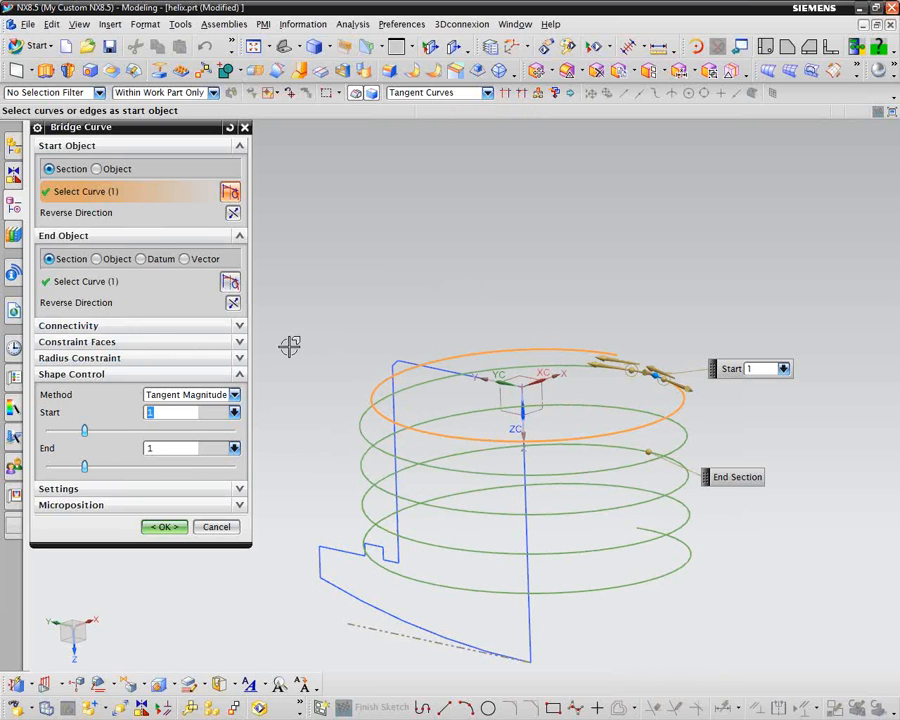
click(166, 527)
Make Sketch (16) "SKETCH_001" the current feature and examine the thread profile at the end of the helix.
click(12, 206)
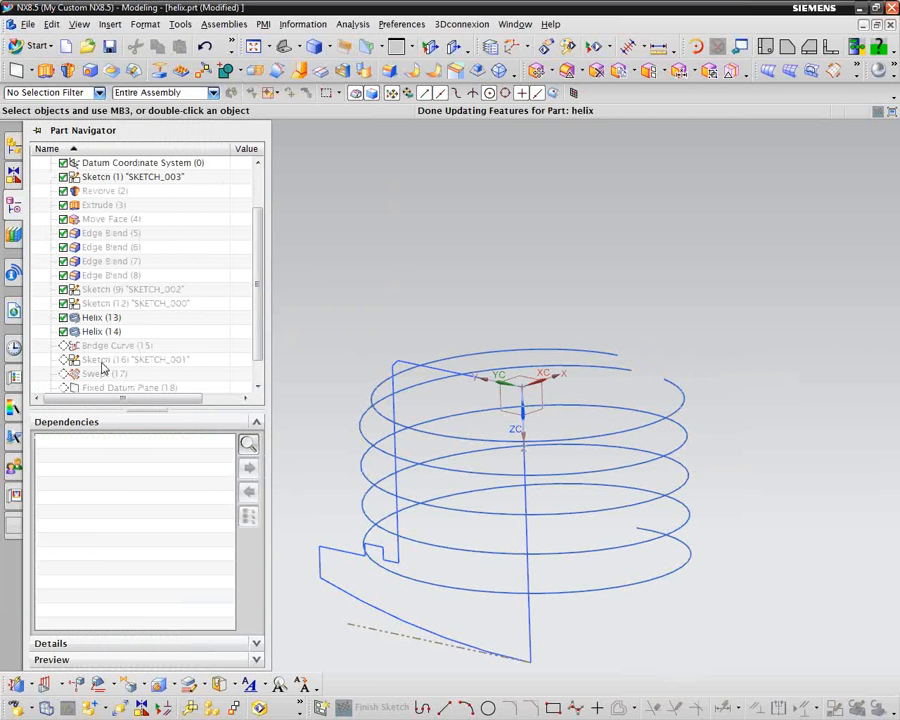
click(100, 361)
right_click(101, 361)
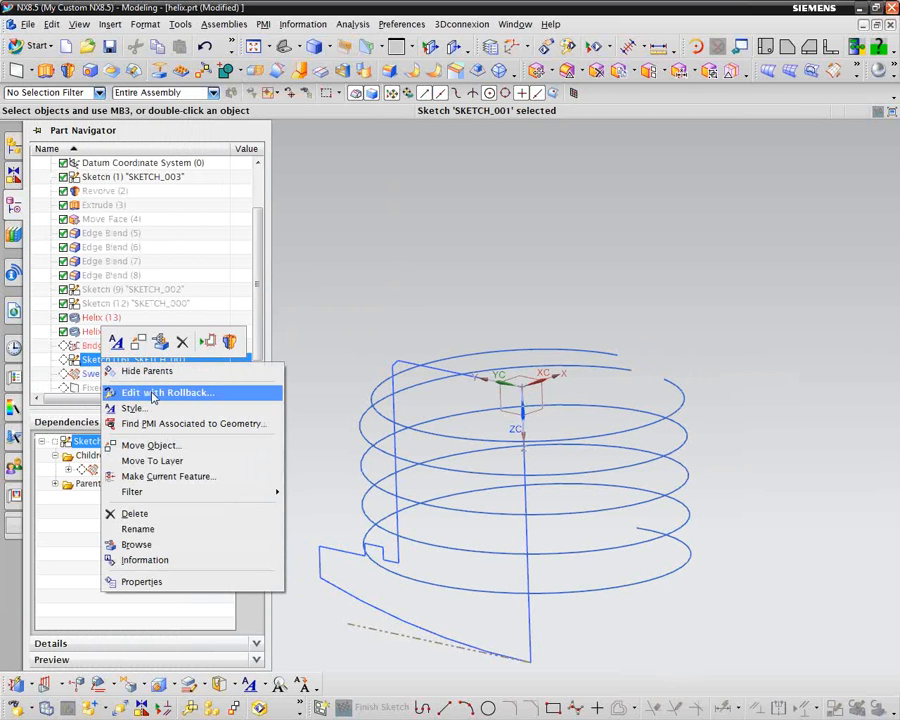
click(166, 477)
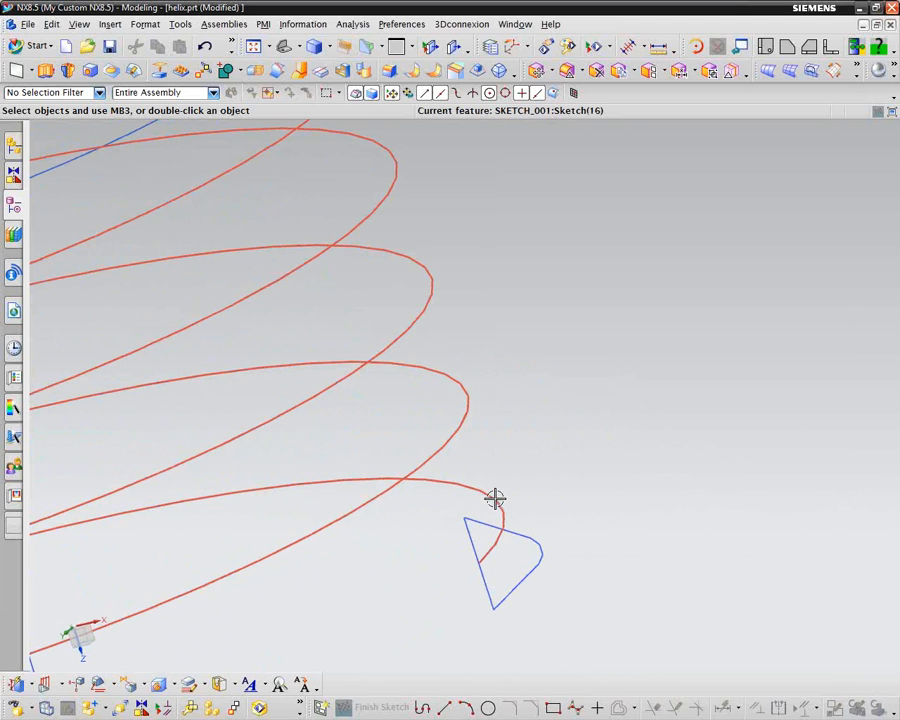
Make Swept (17) the current feature to examine the thread body swept along the helical path.
click(13, 205)
click(108, 375)
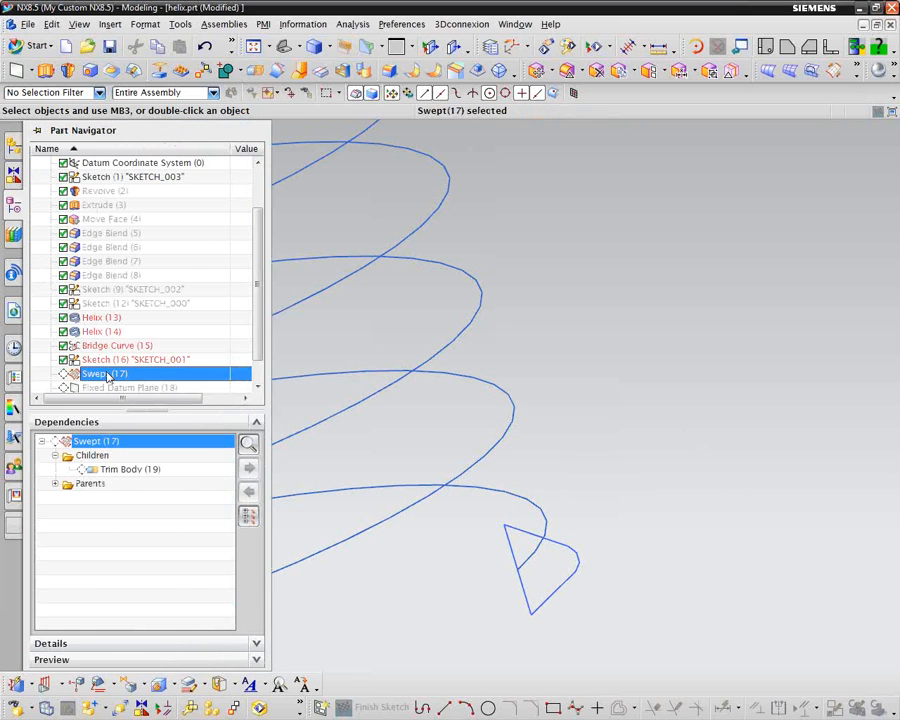
right_click(108, 375)
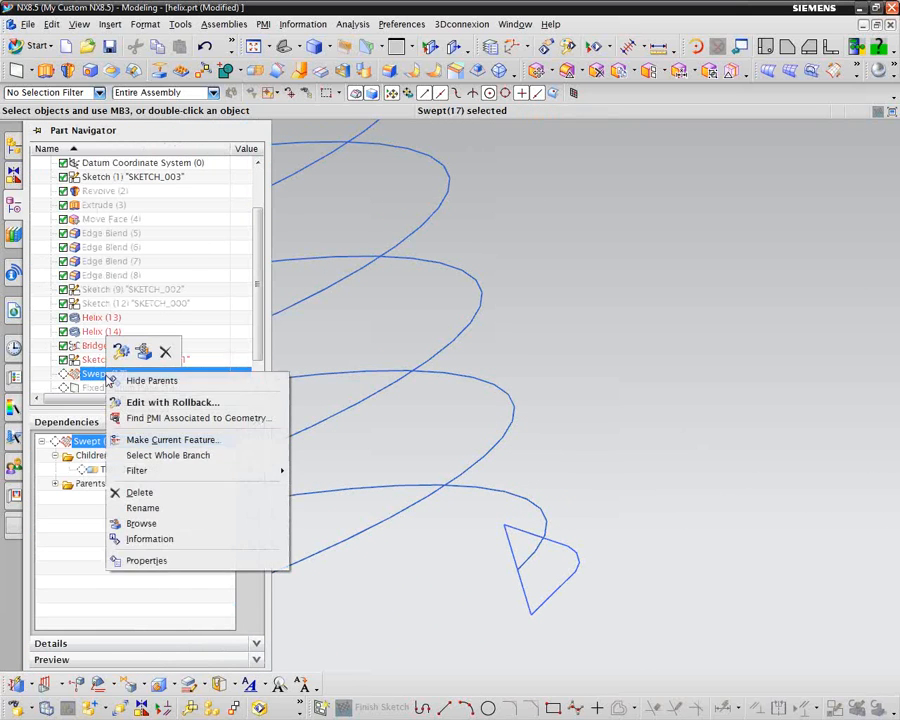
click(172, 441)
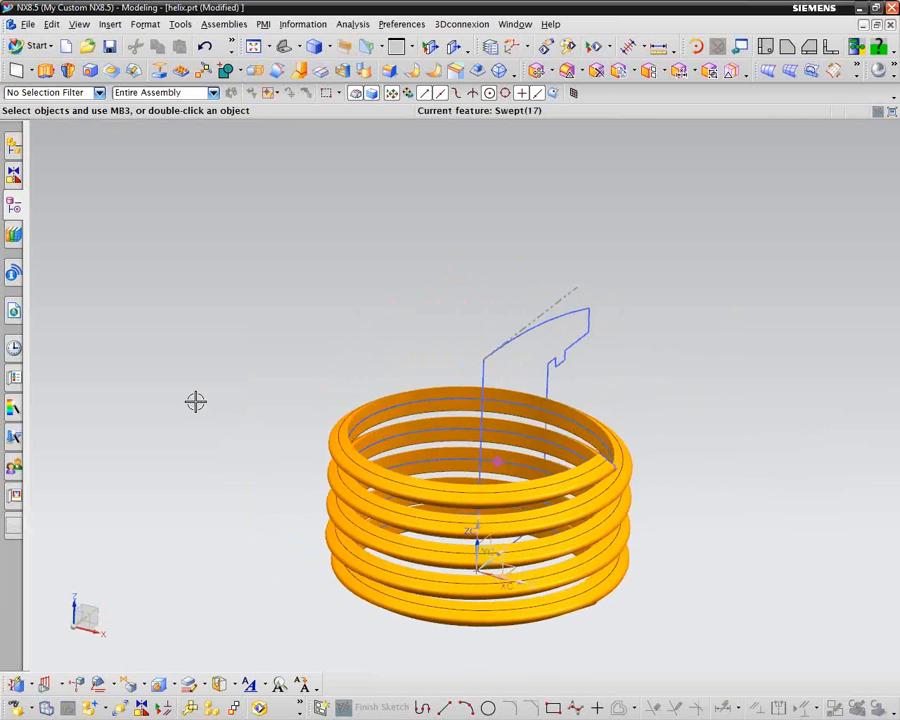
Make Trim Body (19) the current feature so the swept thread is trimmed.
click(13, 204)
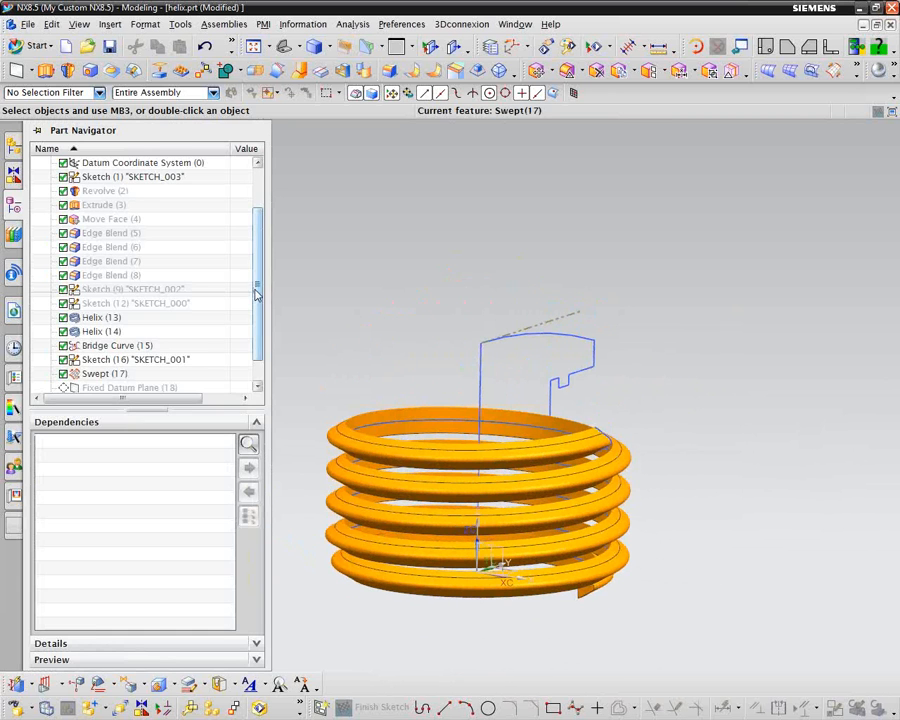
scroll(256, 292, down, 1)
click(86, 375)
right_click(95, 385)
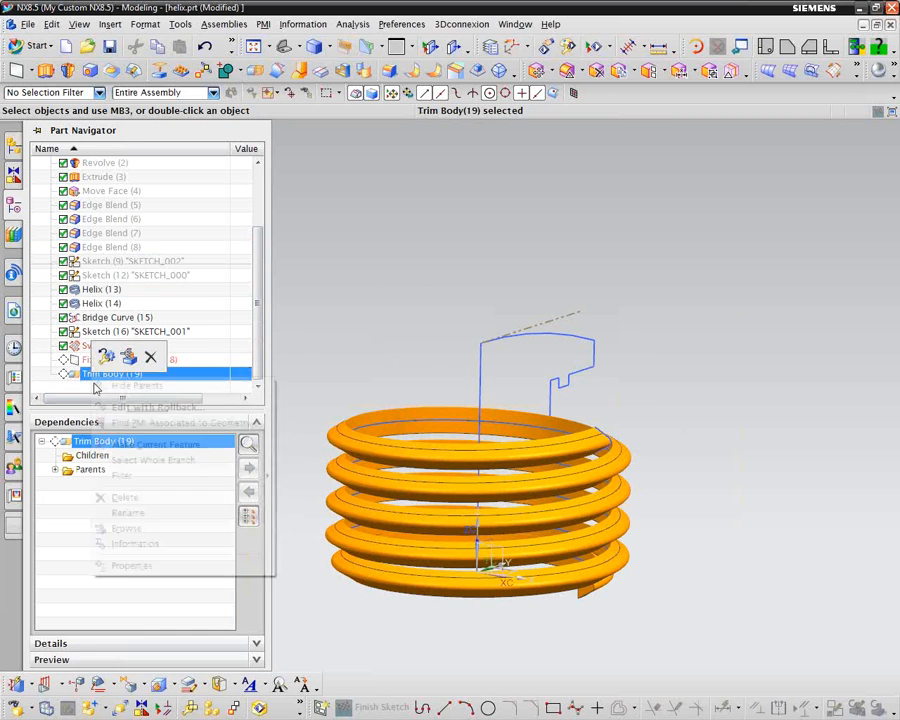
click(131, 443)
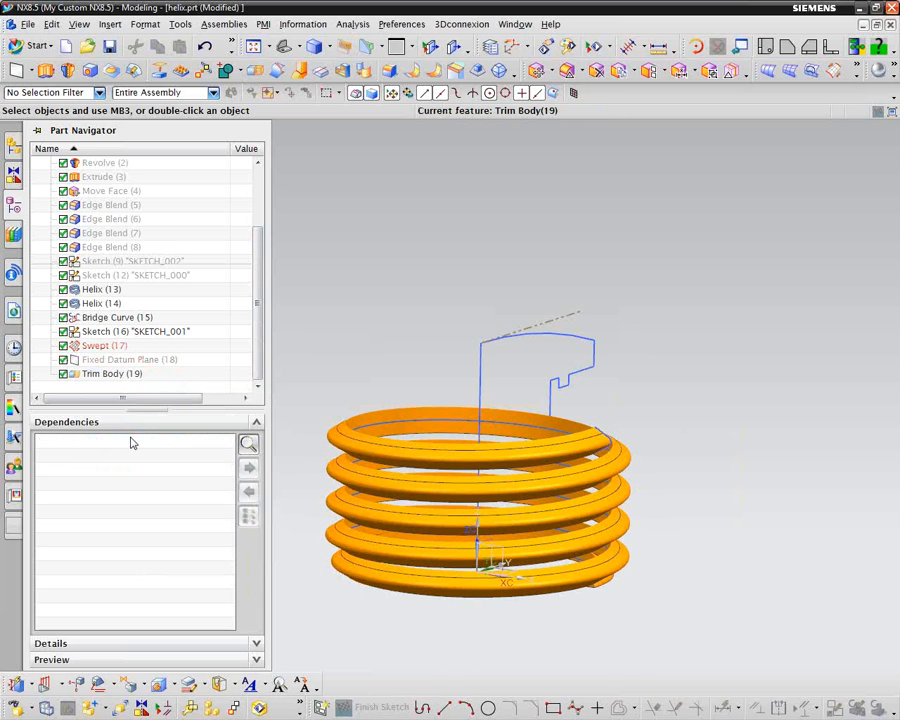
Highlight Fixed Datum Plane (18) to identify it, and show the hidden cap body of Revolve (2).
click(112, 361)
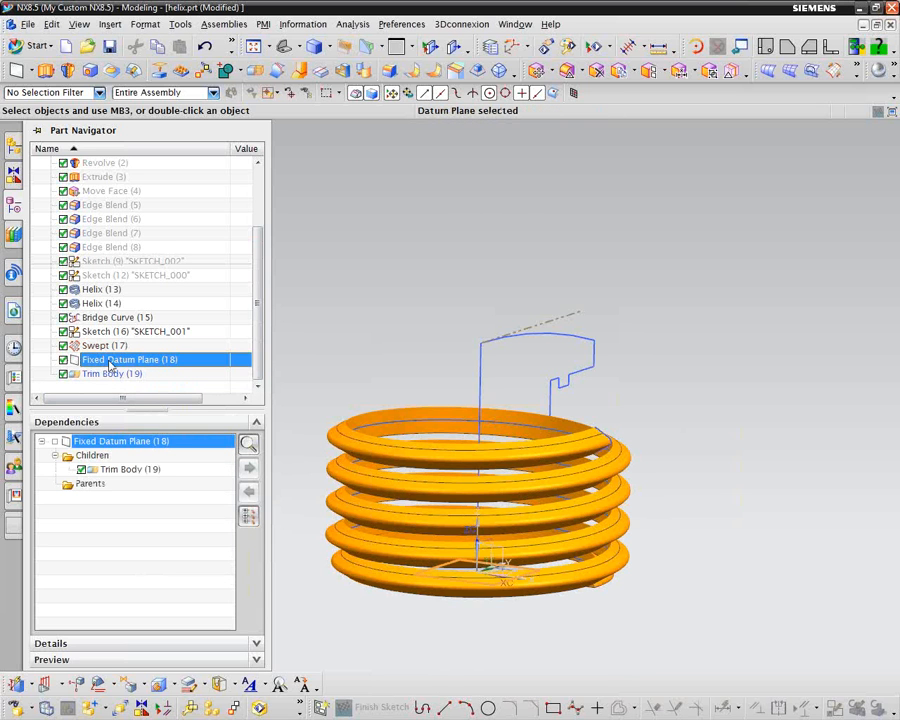
drag(257, 297, 257, 239)
click(98, 247)
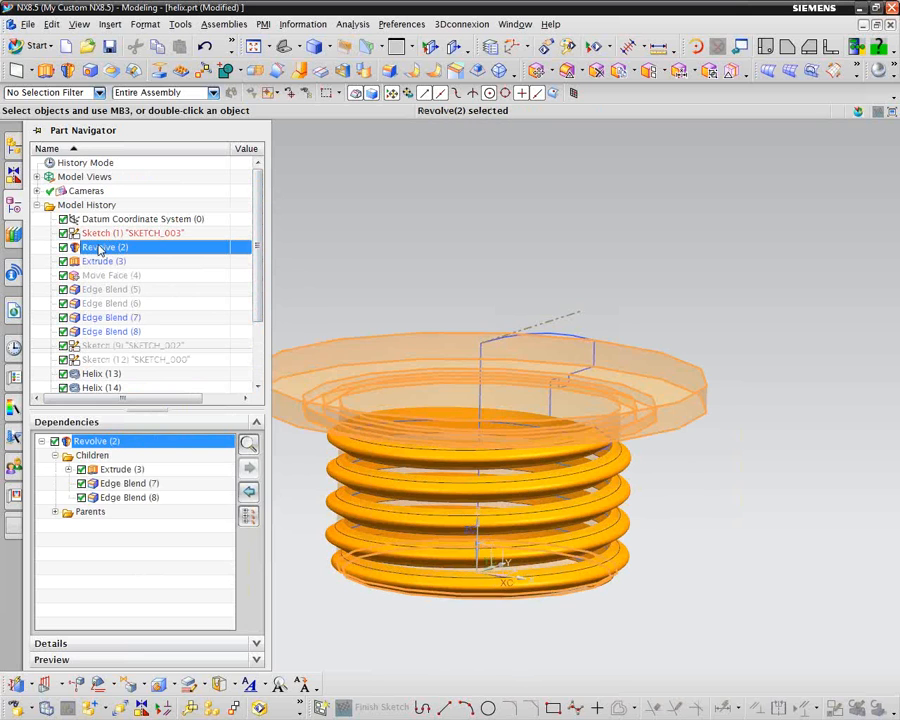
right_click(100, 247)
click(124, 258)
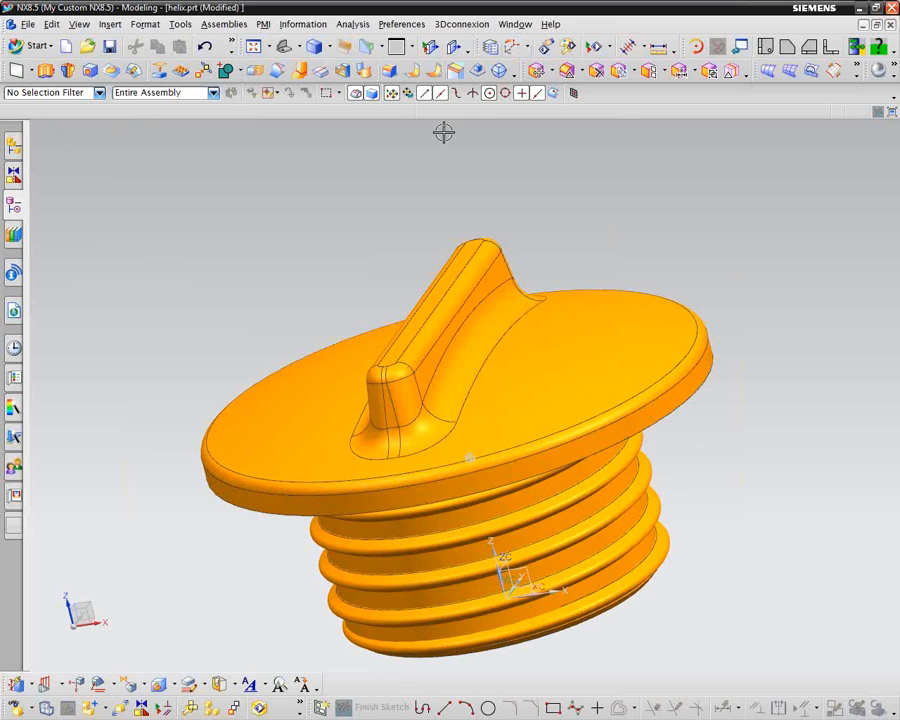
Switch to the hob.prt part and examine its helix, profile sketches and cutter teeth.
click(515, 24)
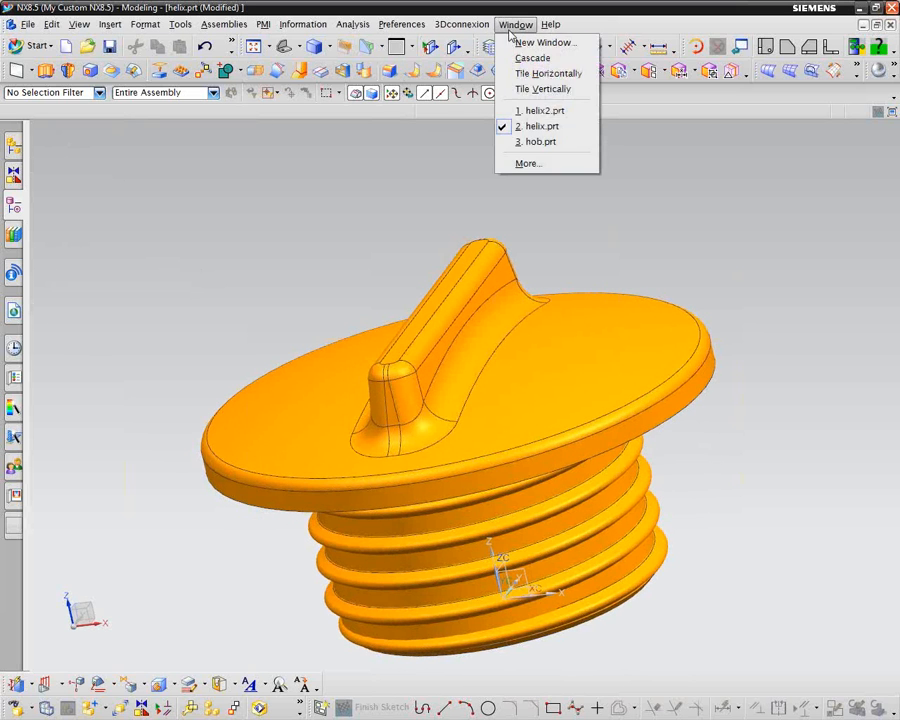
click(540, 142)
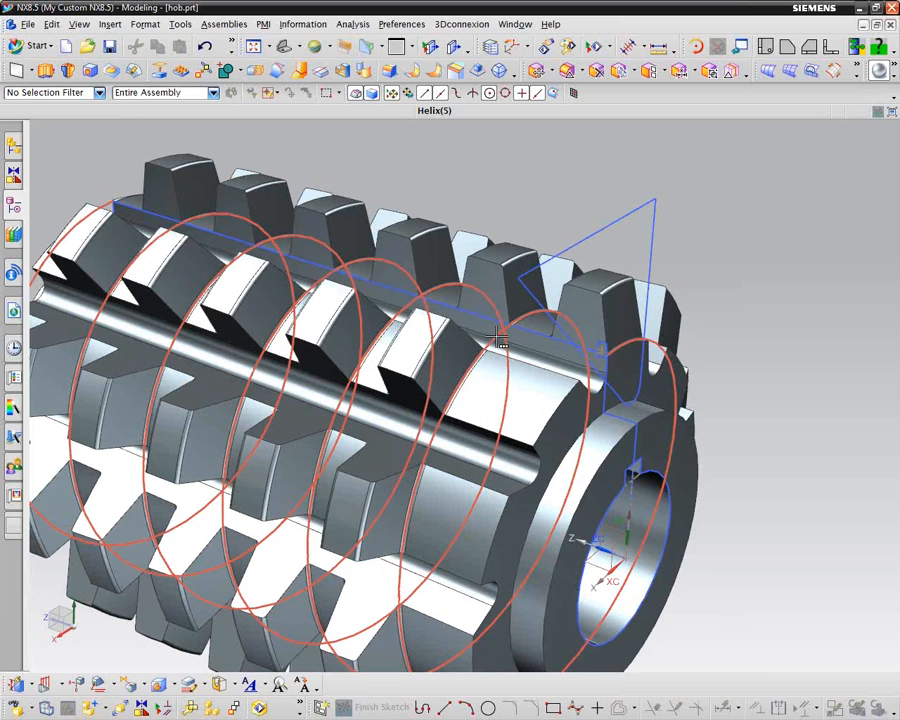
scroll(590, 356, up, 6)
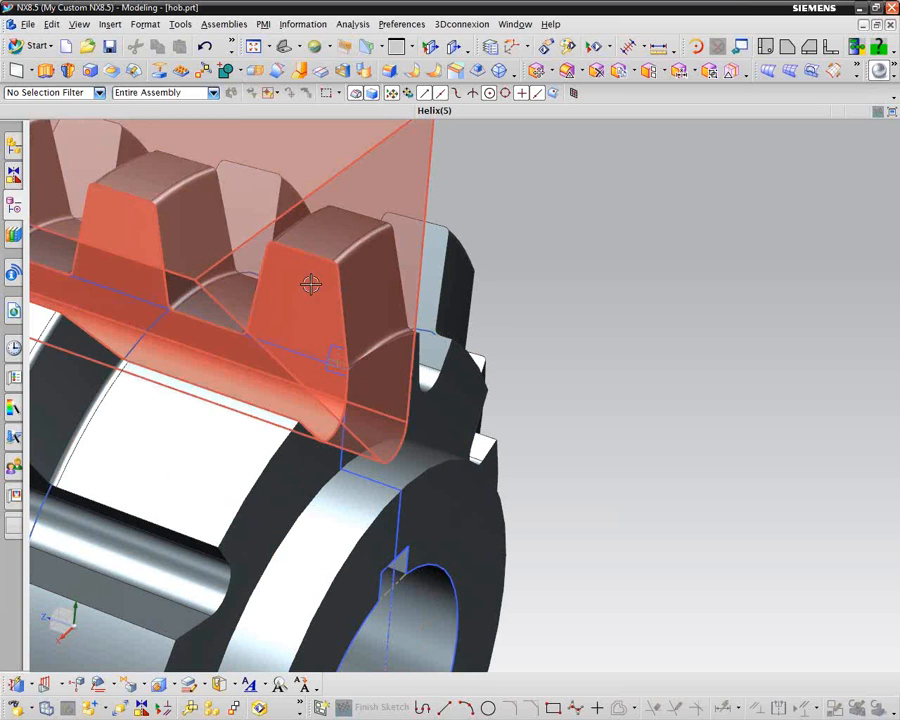
mouse_move(313, 286)
middle_down()
mouse_move(358, 323)
mouse_move(665, 305)
mouse_move(778, 282)
middle_up()
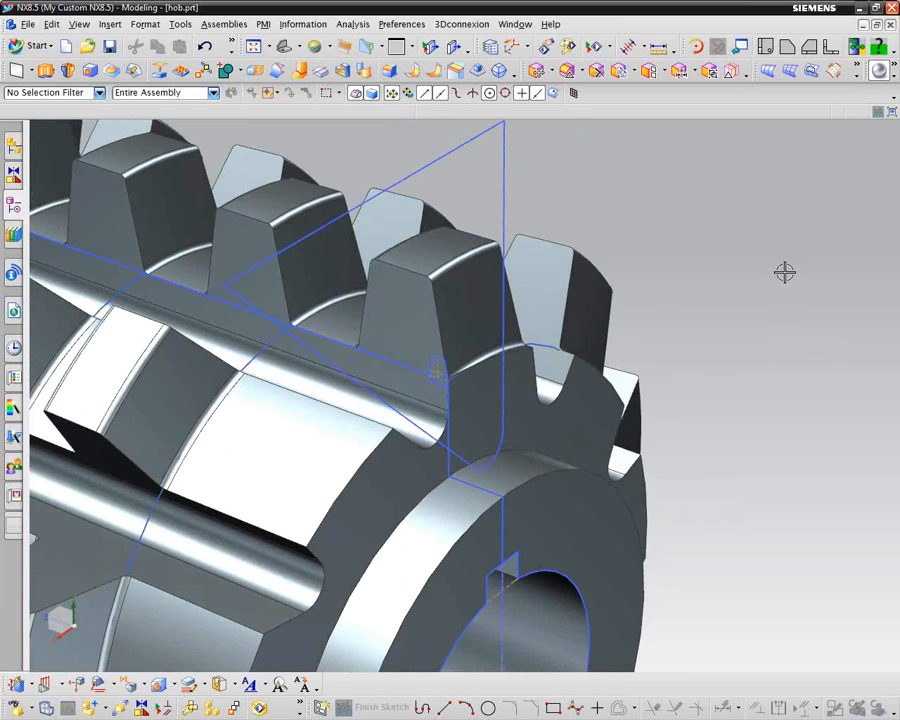
scroll(785, 273, down, 3)
scroll(787, 273, down, 3)
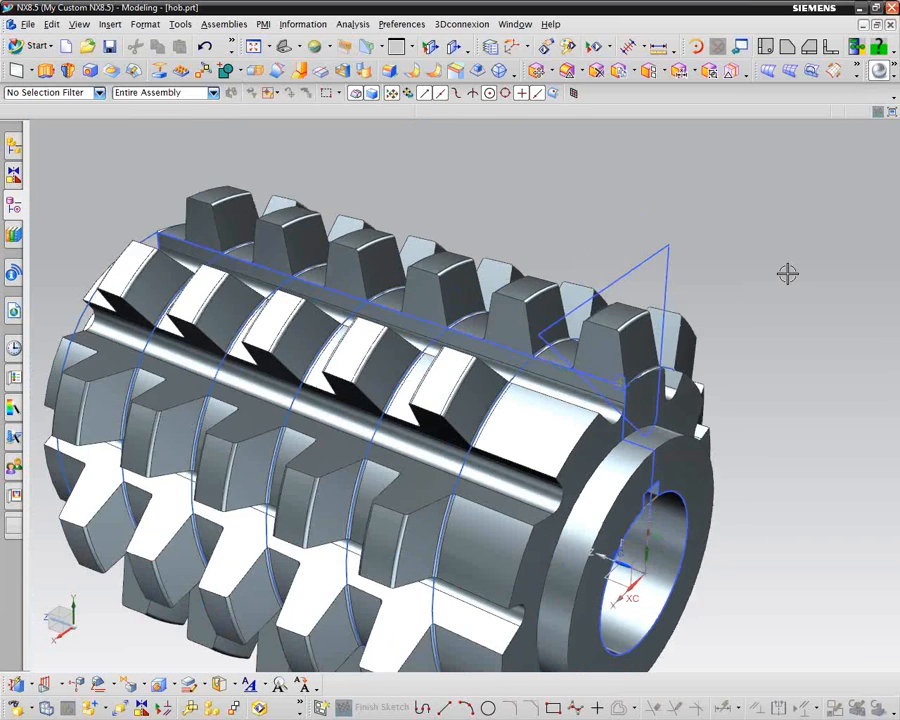
middle_drag(787, 273, 782, 267)
scroll(800, 282, down, 3)
mouse_move(700, 526)
middle_down()
mouse_move(675, 502)
mouse_move(659, 508)
middle_up()
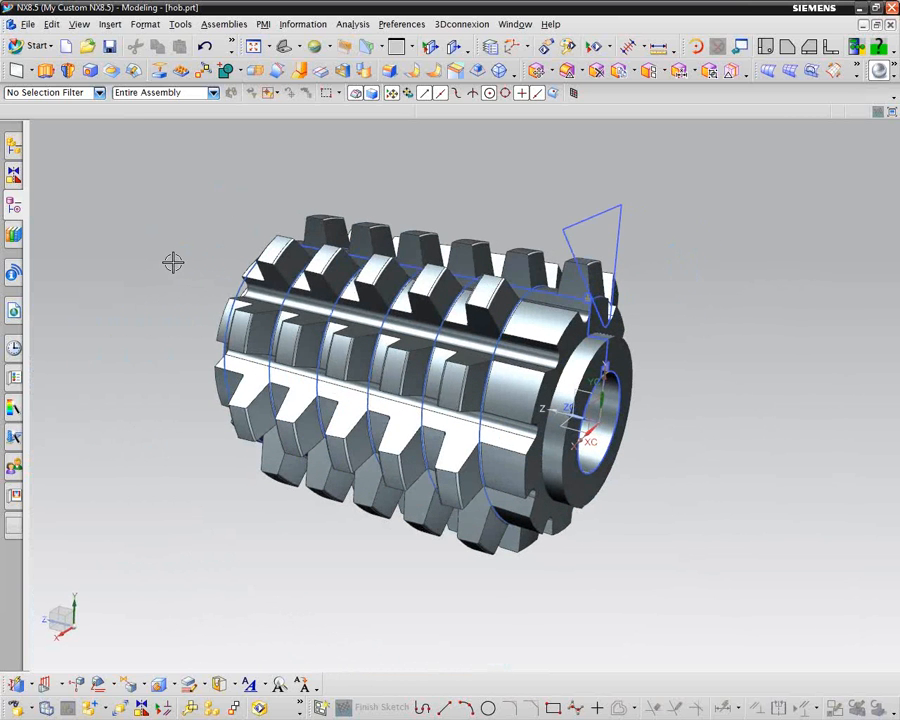
mouse_move(171, 261)
middle_down()
mouse_move(163, 241)
mouse_move(94, 239)
middle_up()
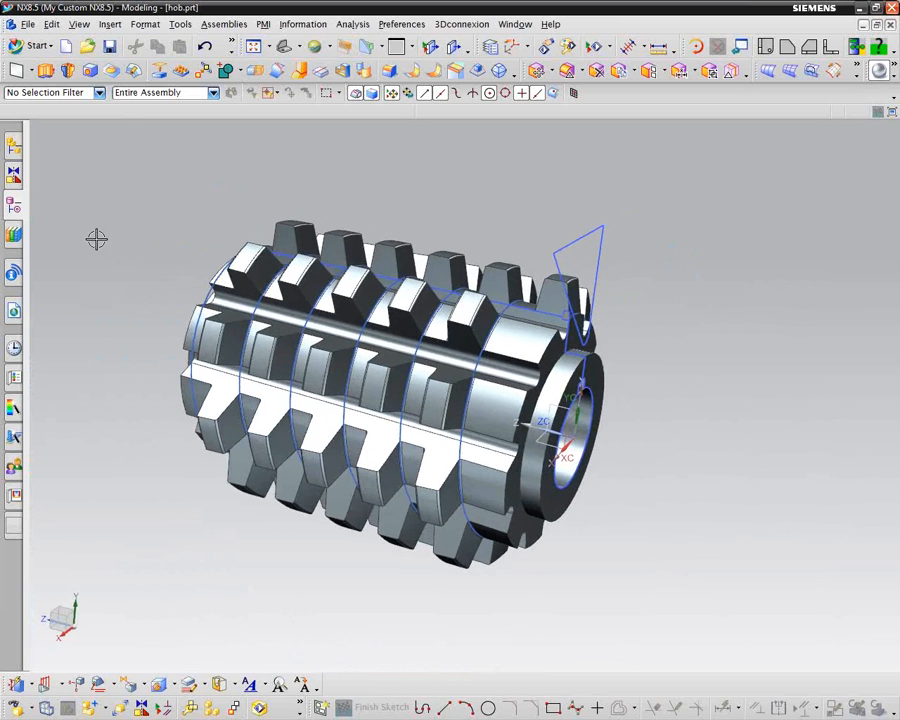
Make Swept (7) the current feature of the hob.
click(14, 207)
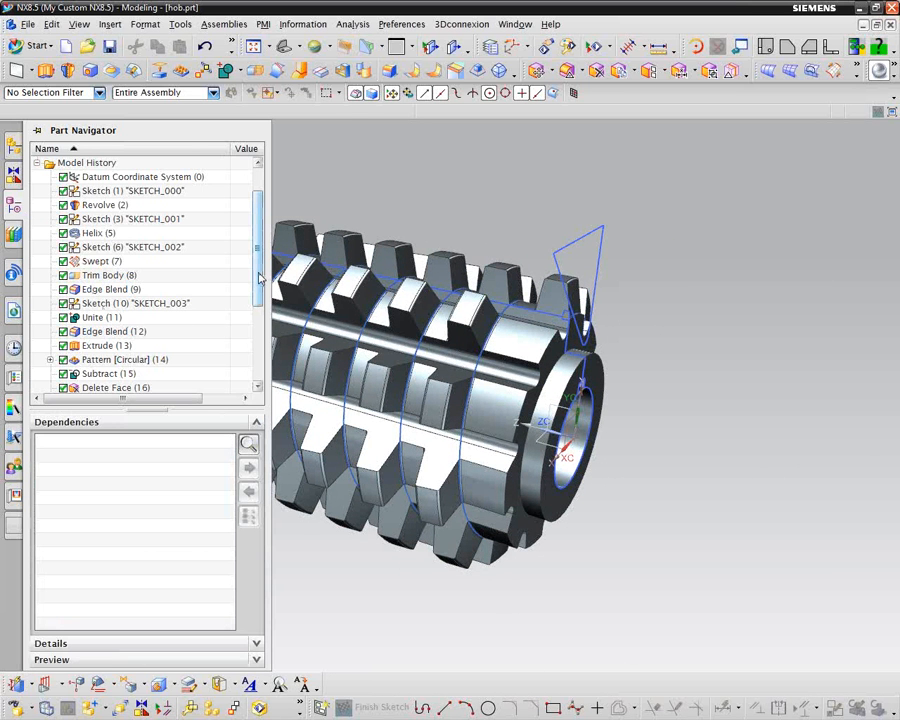
click(96, 262)
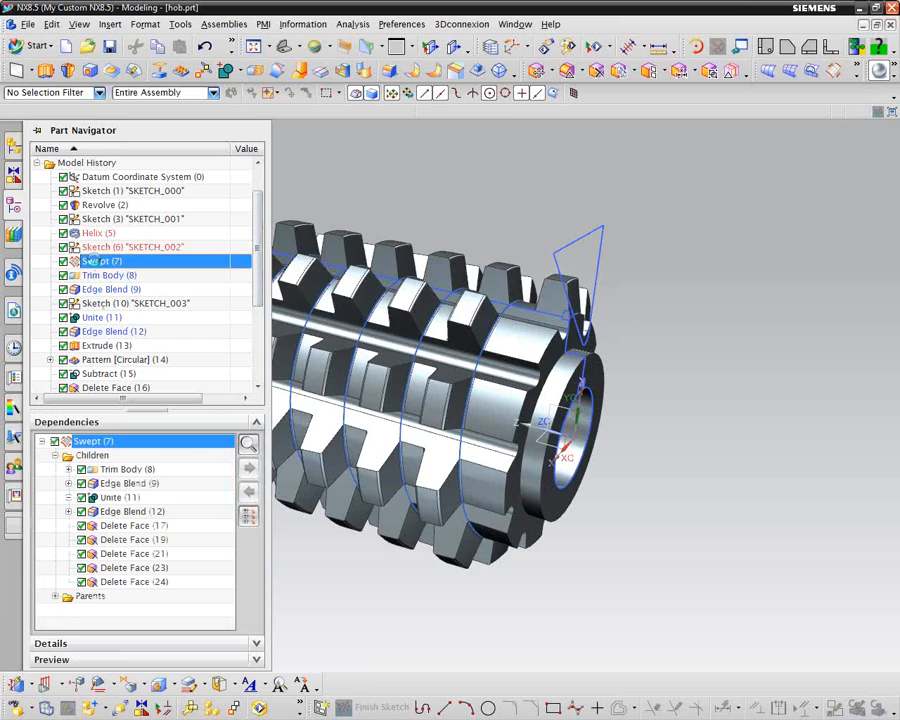
right_click(96, 262)
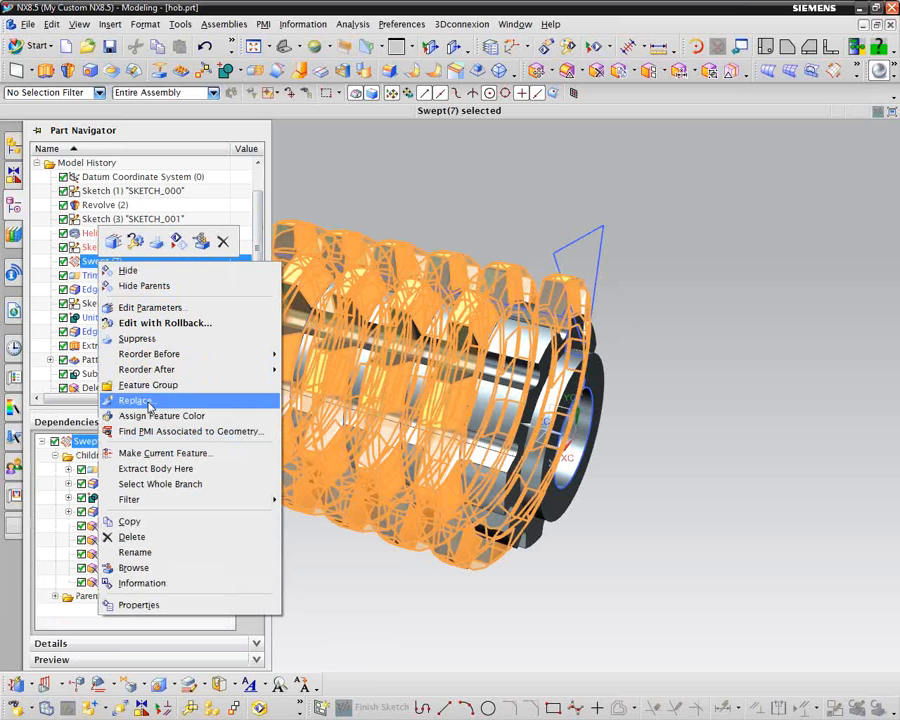
mouse_move(154, 372)
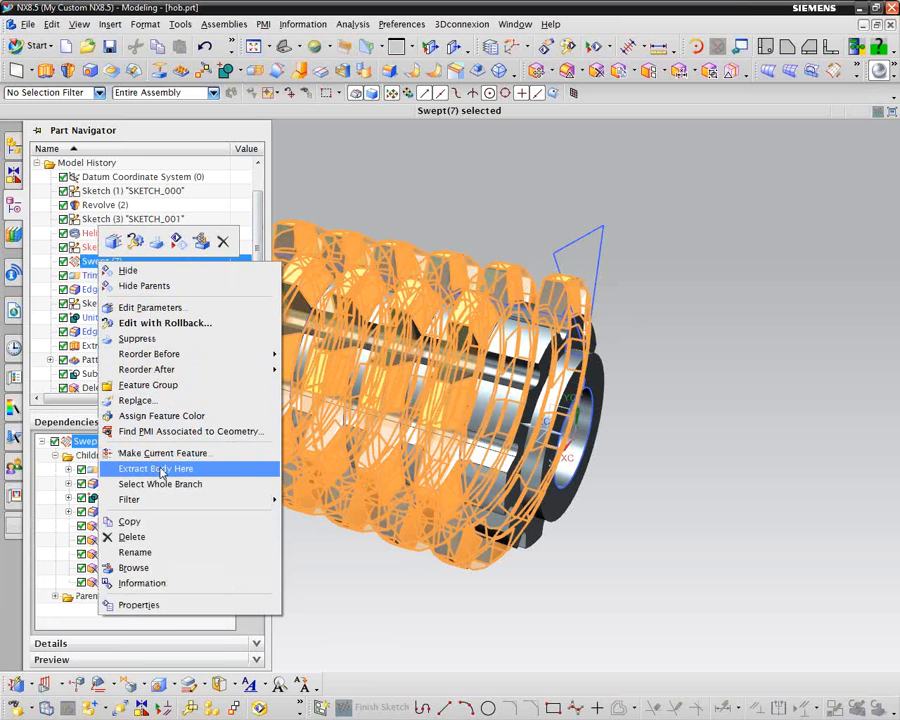
click(160, 453)
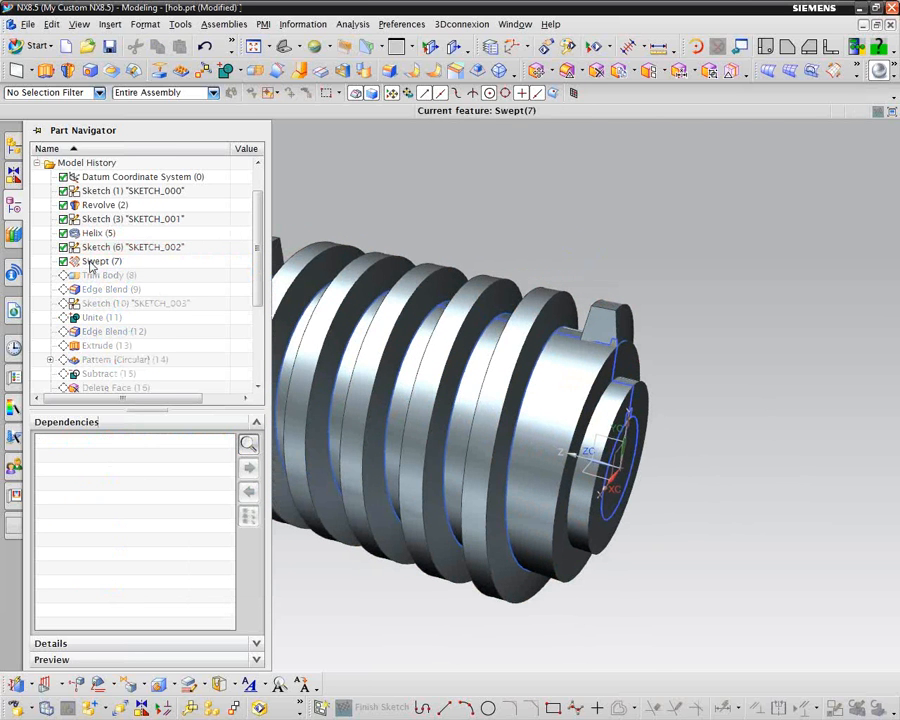
Edit Swept (7) with rollback to examine its section, guide, vector-direction orientation and constant scaling, and leave it without changes.
click(95, 261)
right_click(102, 261)
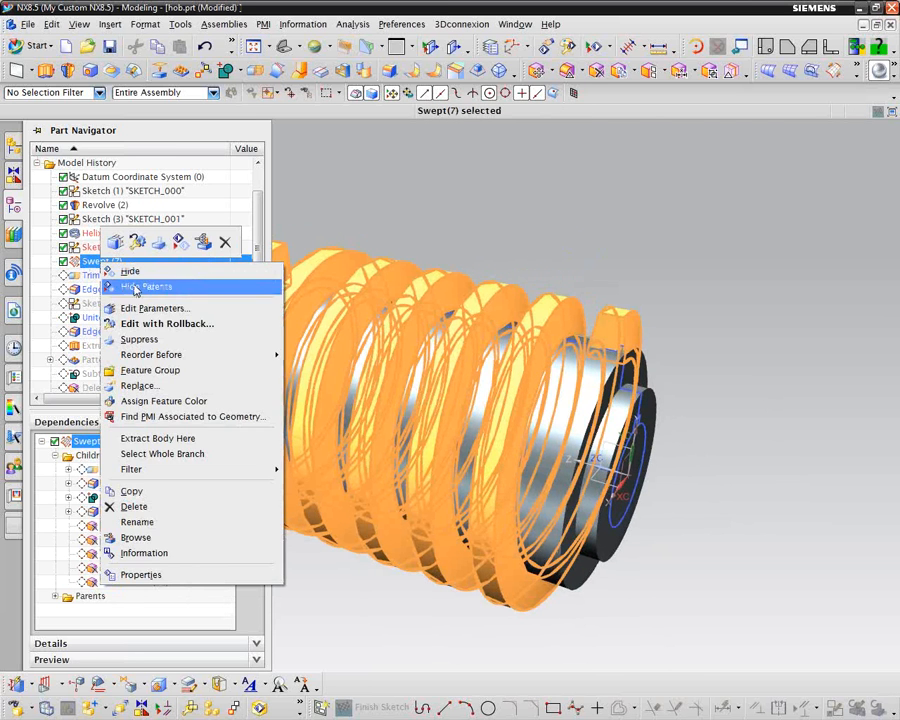
click(140, 323)
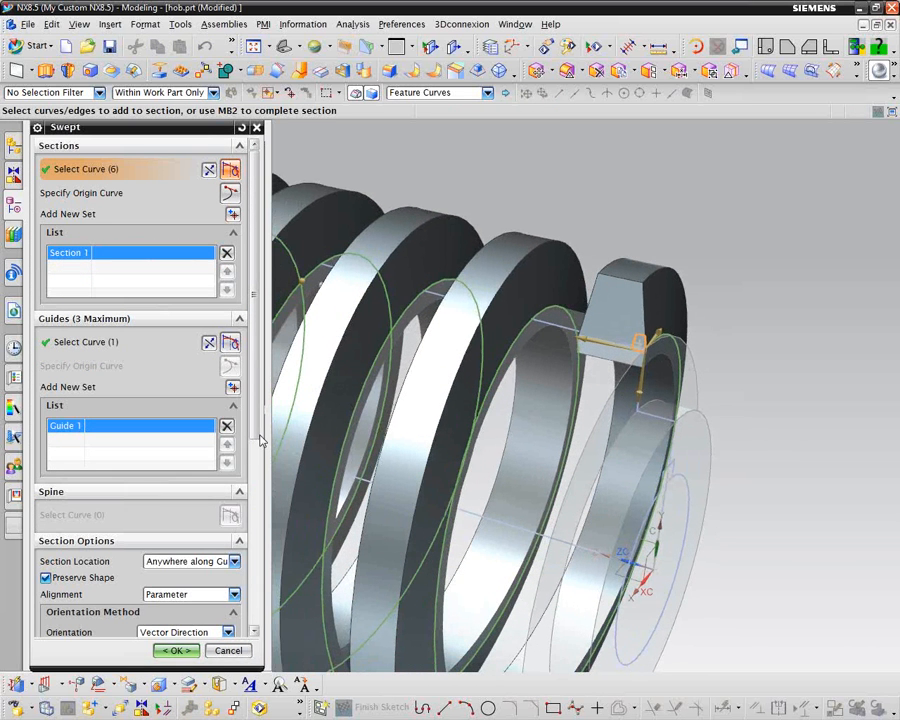
drag(258, 436, 266, 596)
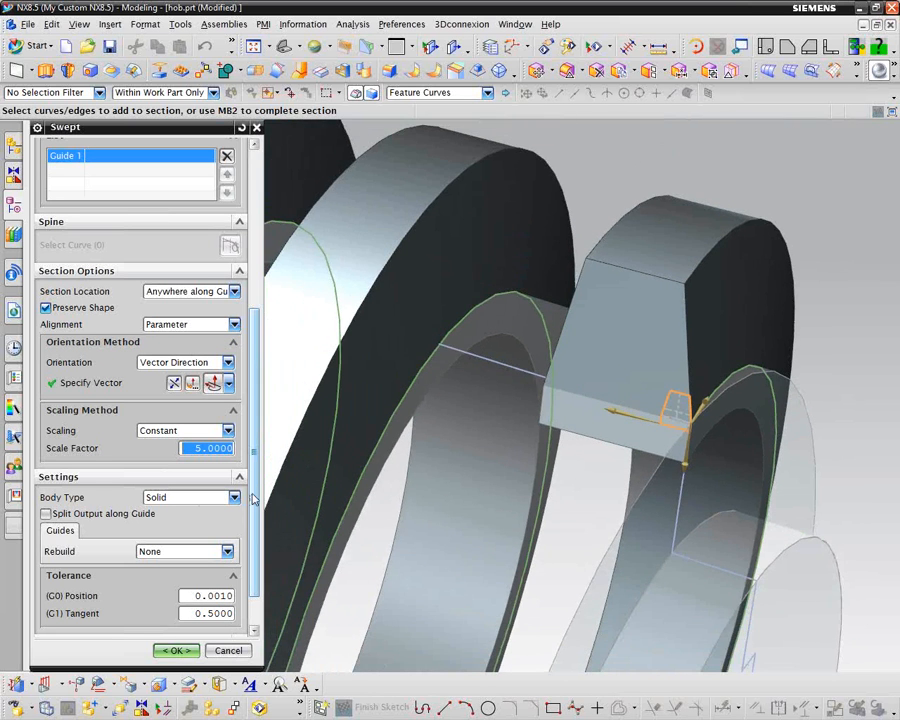
scroll(251, 502, down, 2)
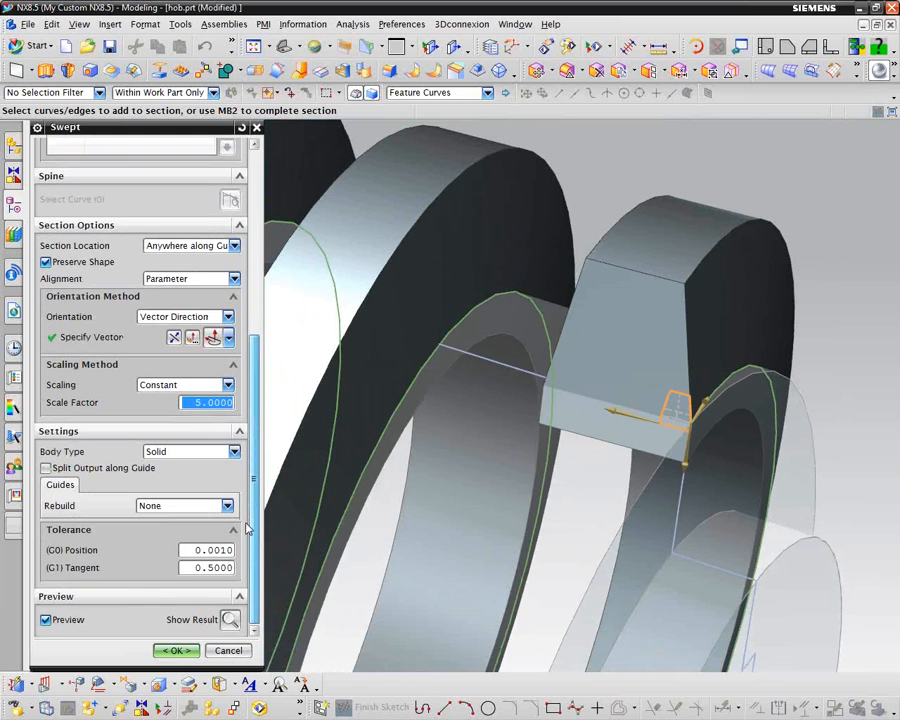
scroll(150, 472, up, 3)
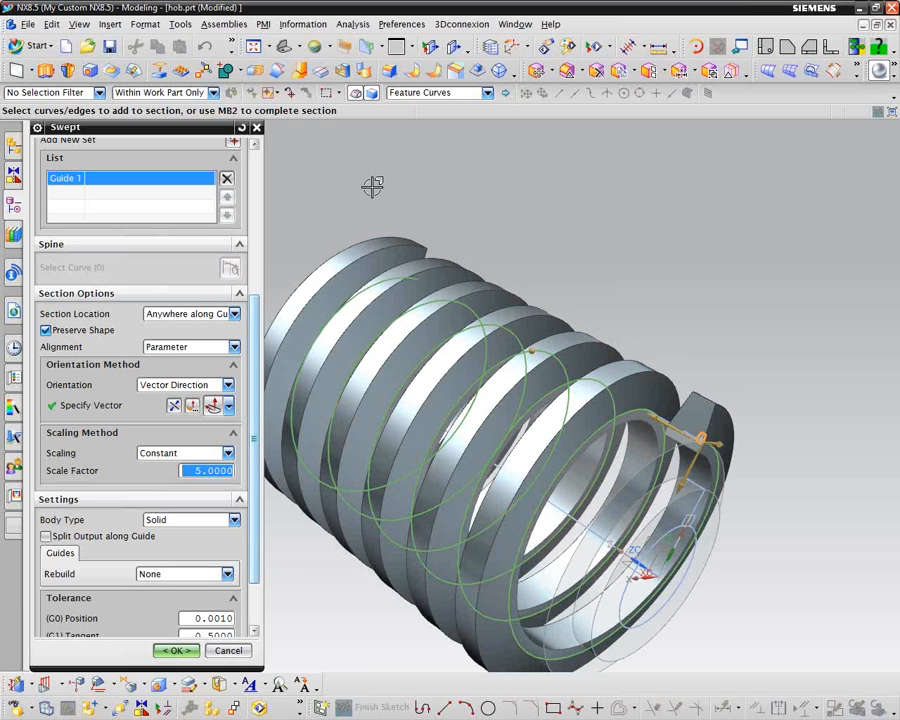
scroll(371, 186, down, 8)
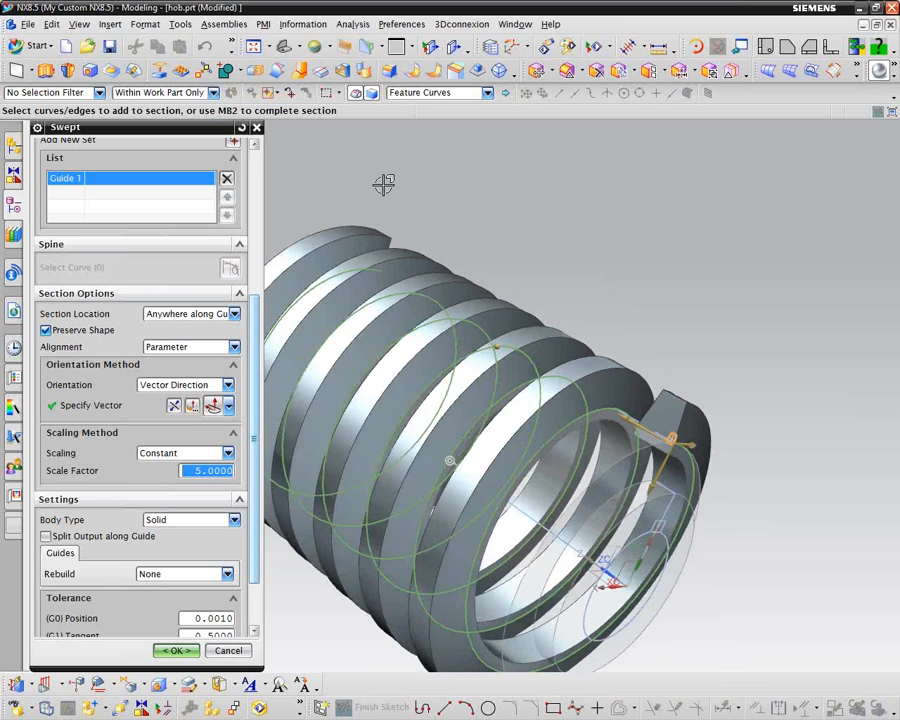
middle_drag(672, 447, 568, 370)
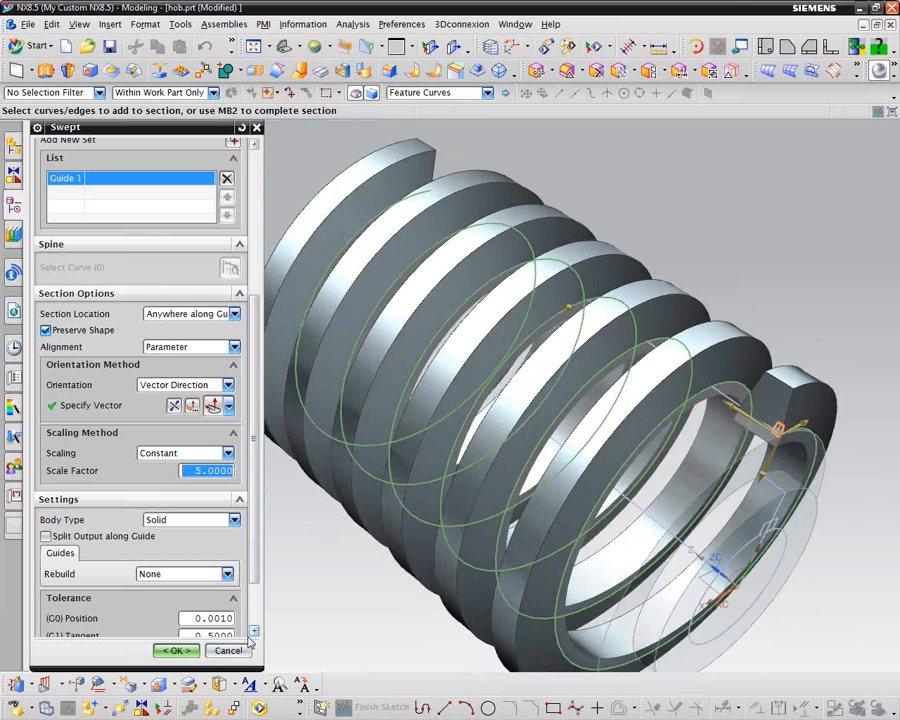
click(226, 650)
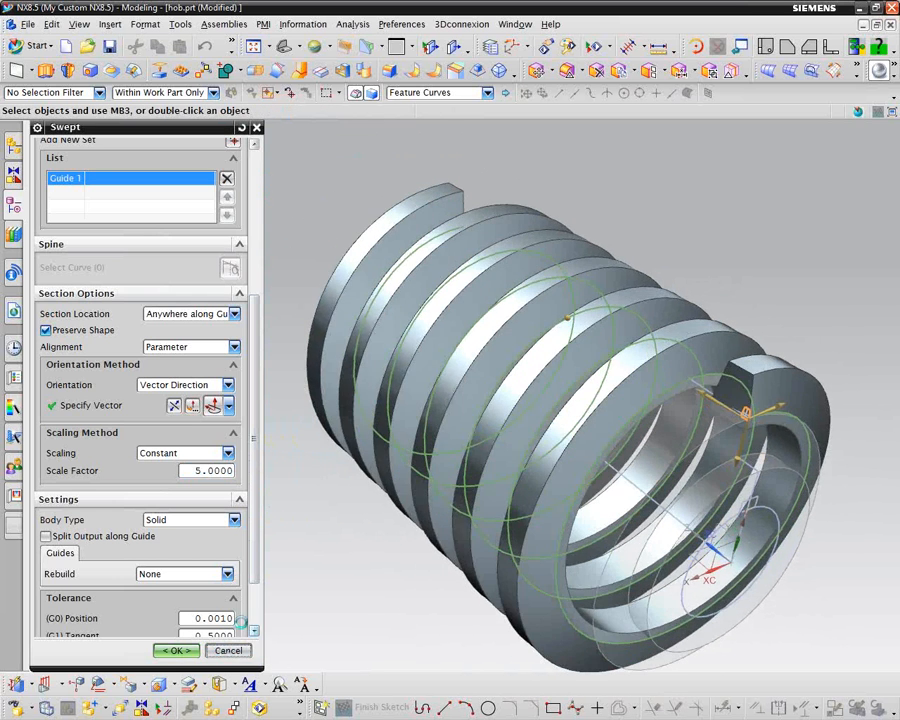
Make the last feature, Extrude (25), current to restore the complete hob.
click(13, 206)
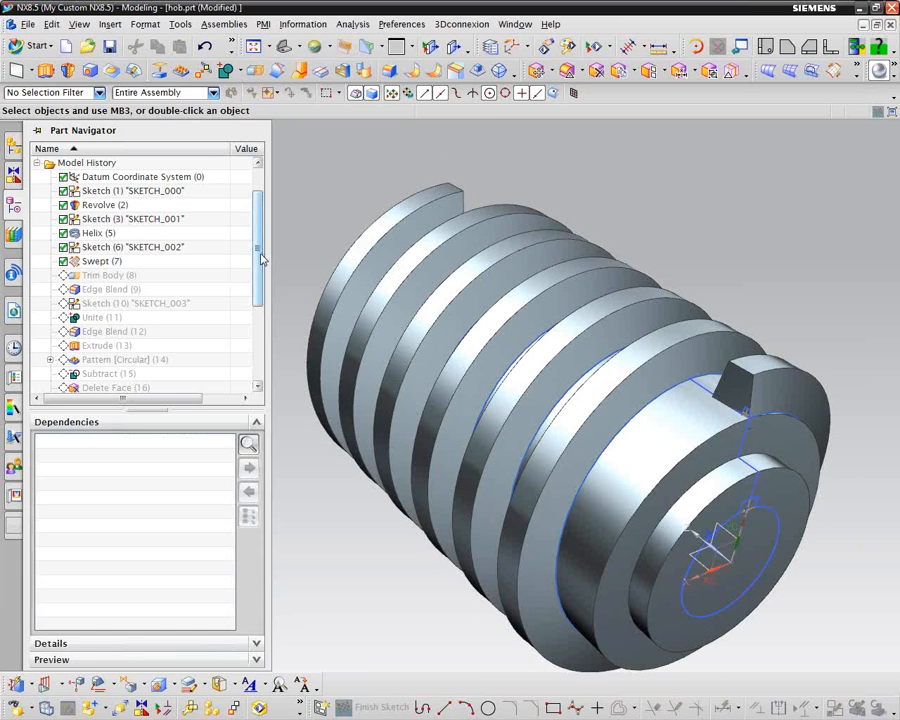
drag(261, 259, 258, 330)
click(98, 374)
right_click(98, 374)
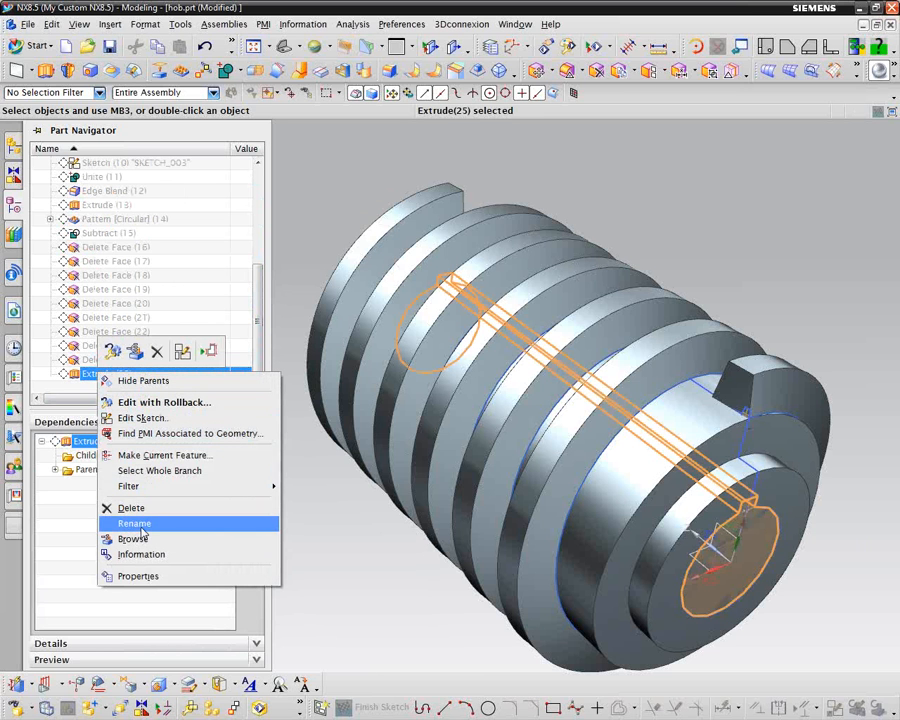
click(163, 456)
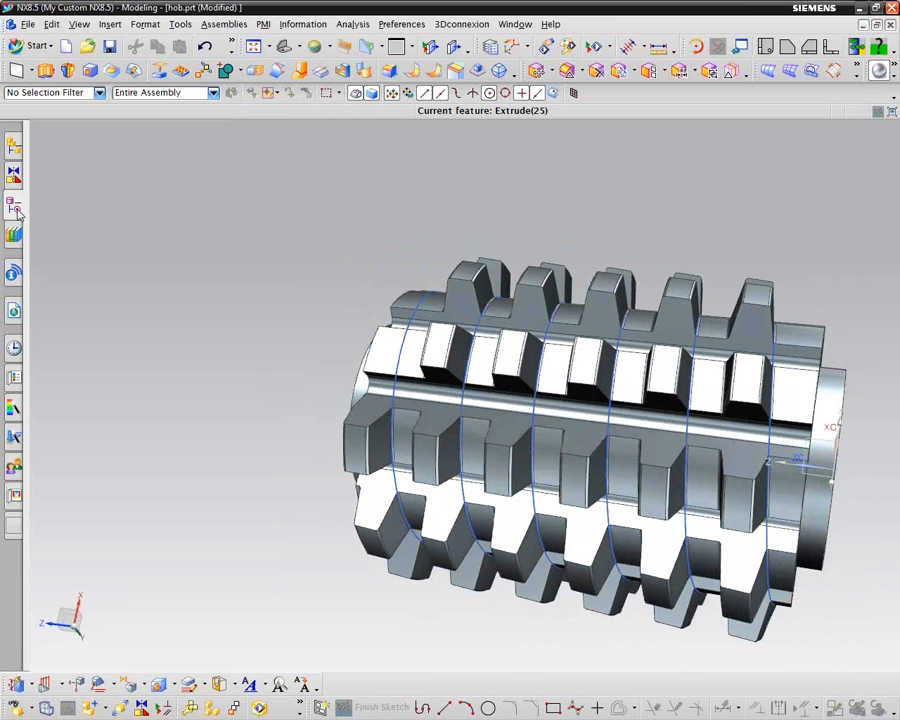
click(14, 150)
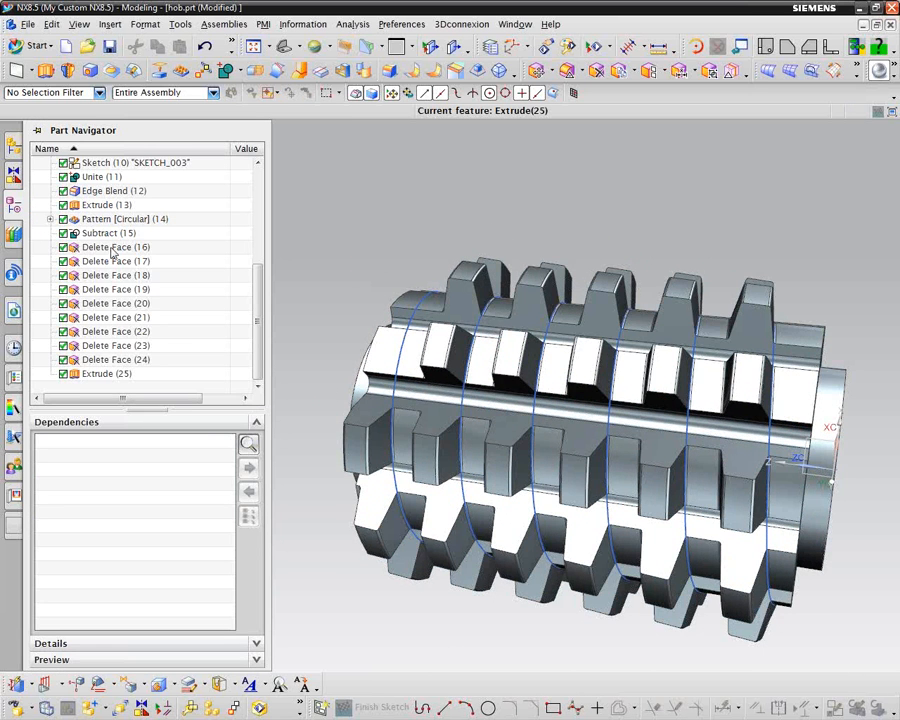